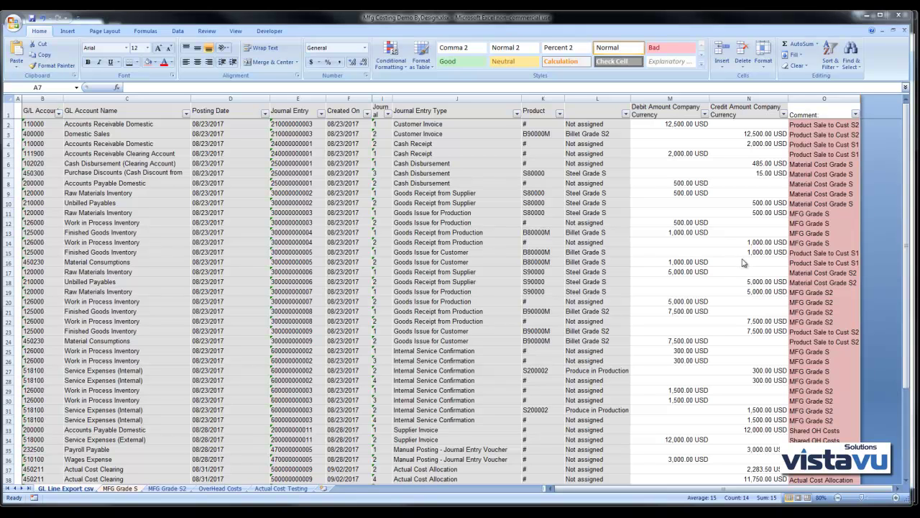
Open the MFG Grade S sheet and examine the Billet Grade S valuation and the production lot 331 details
{"action": "left_click", "coordinate": [121, 489]}
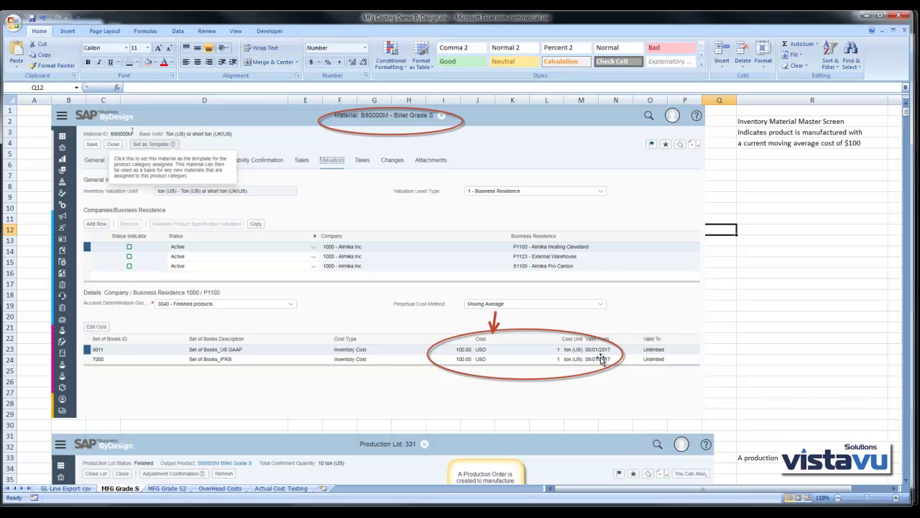
{"action": "scroll", "coordinate": [602, 360], "scroll_direction": "up", "scroll_amount": 1, "text": "ctrl"}
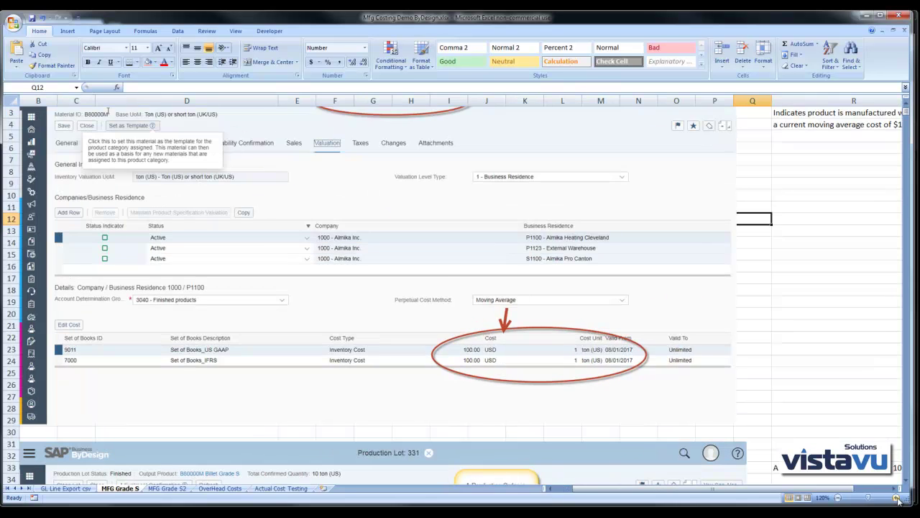
{"action": "scroll", "coordinate": [726, 384], "scroll_direction": "up", "scroll_amount": 1}
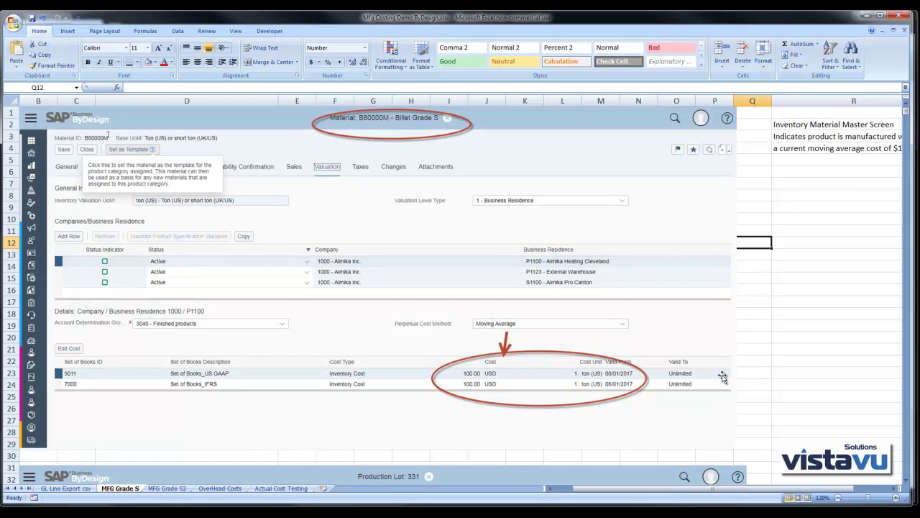
{"action": "scroll", "coordinate": [710, 377], "scroll_direction": "down", "scroll_amount": 11}
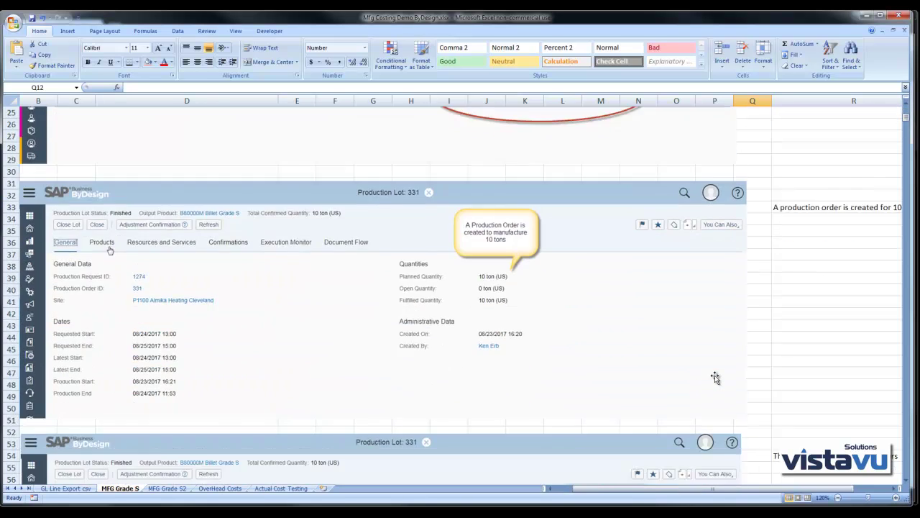
{"action": "scroll", "coordinate": [716, 379], "scroll_direction": "up", "scroll_amount": 2}
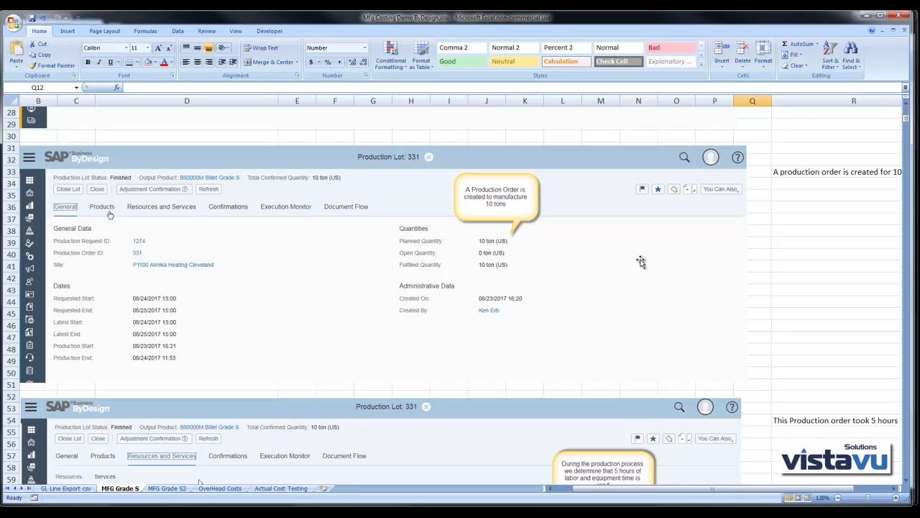
{"action": "scroll", "coordinate": [647, 261], "scroll_direction": "down", "scroll_amount": 5}
{"action": "scroll", "coordinate": [647, 260], "scroll_direction": "down", "scroll_amount": 3}
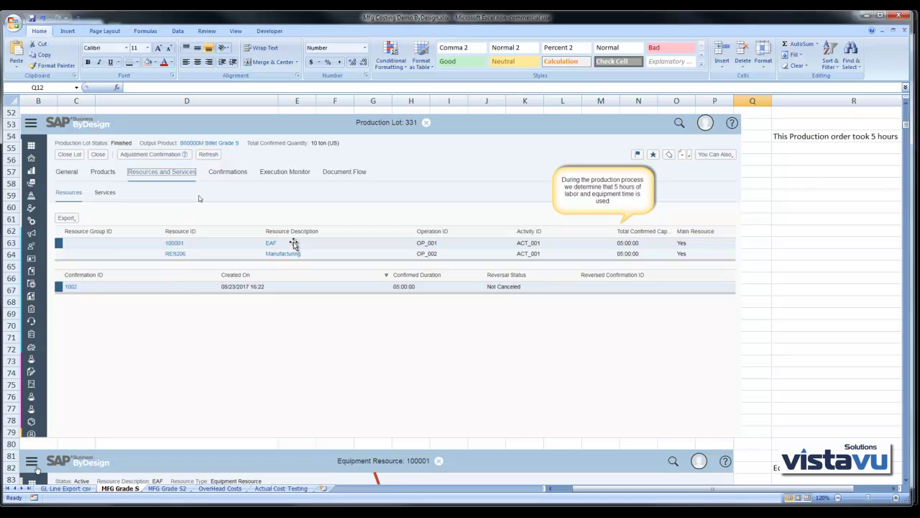
Review the hourly cost rates of equipment resource 100001 and labor resource RES206 on the MFG Grade S sheet
{"action": "scroll", "coordinate": [543, 257], "scroll_direction": "down", "scroll_amount": 6}
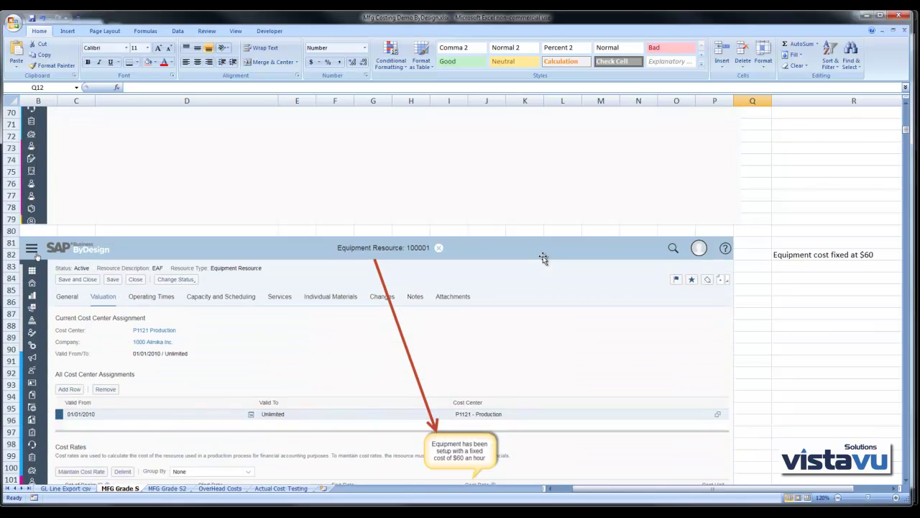
{"action": "scroll", "coordinate": [543, 259], "scroll_direction": "down", "scroll_amount": 3}
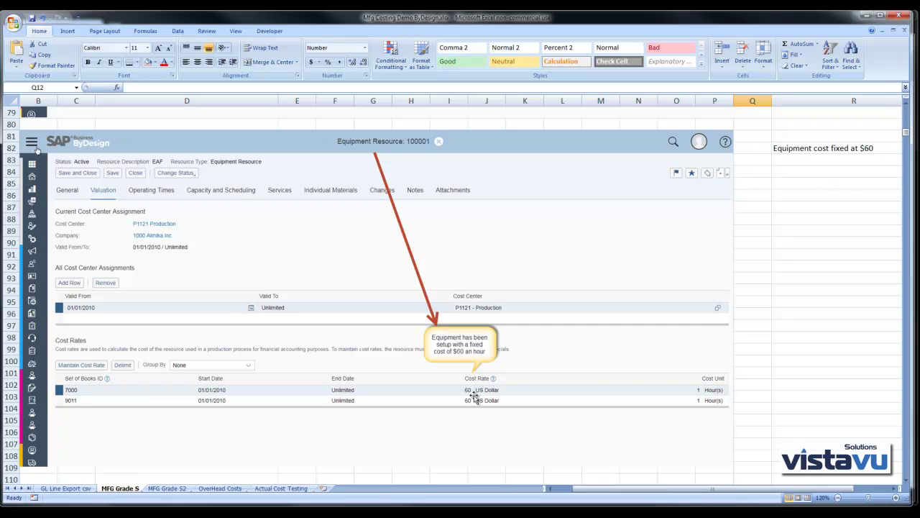
{"action": "scroll", "coordinate": [564, 329], "scroll_direction": "down", "scroll_amount": 6}
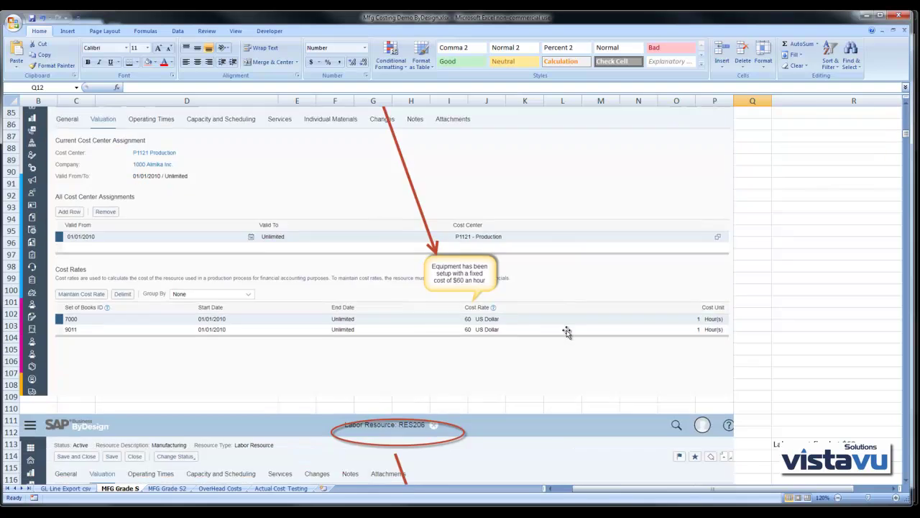
{"action": "scroll", "coordinate": [567, 331], "scroll_direction": "down", "scroll_amount": 4}
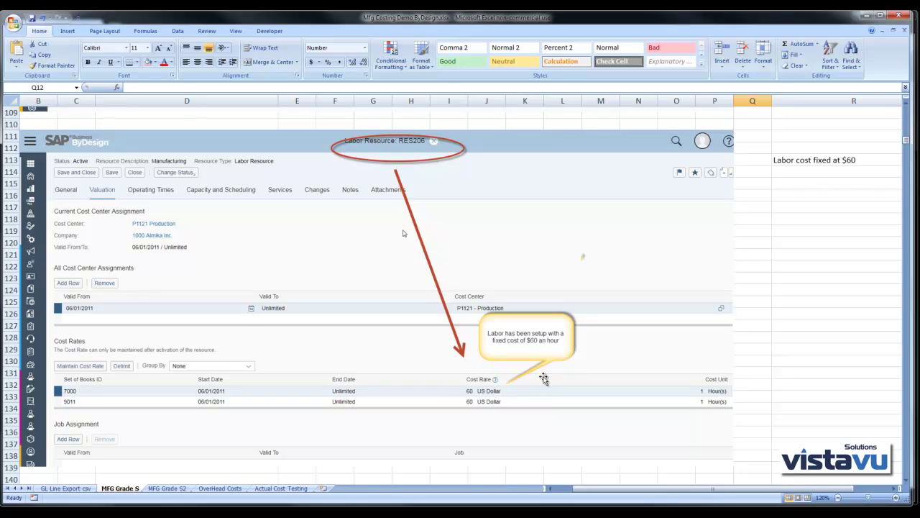
Review the Steel Grade S raw material valuation and the goods receipt from production journal entry
{"action": "scroll", "coordinate": [578, 371], "scroll_direction": "down", "scroll_amount": 4}
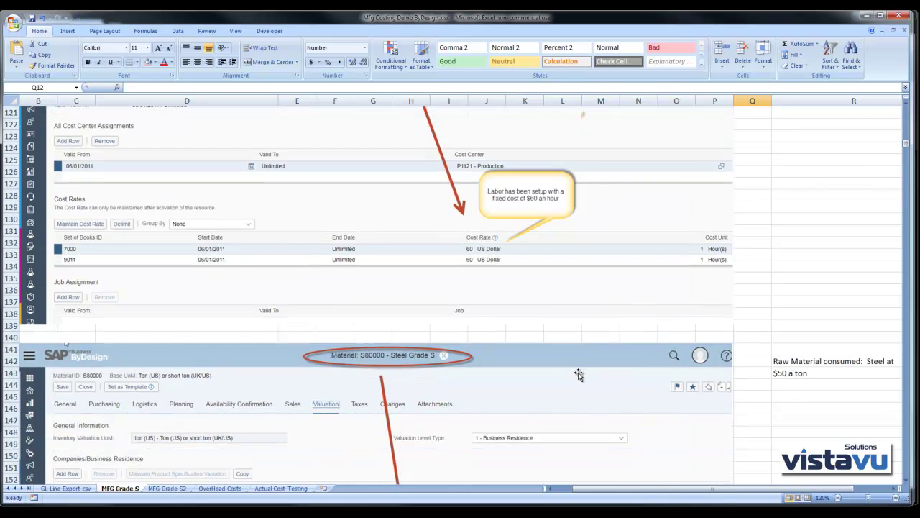
{"action": "scroll", "coordinate": [616, 409], "scroll_direction": "down", "scroll_amount": 4}
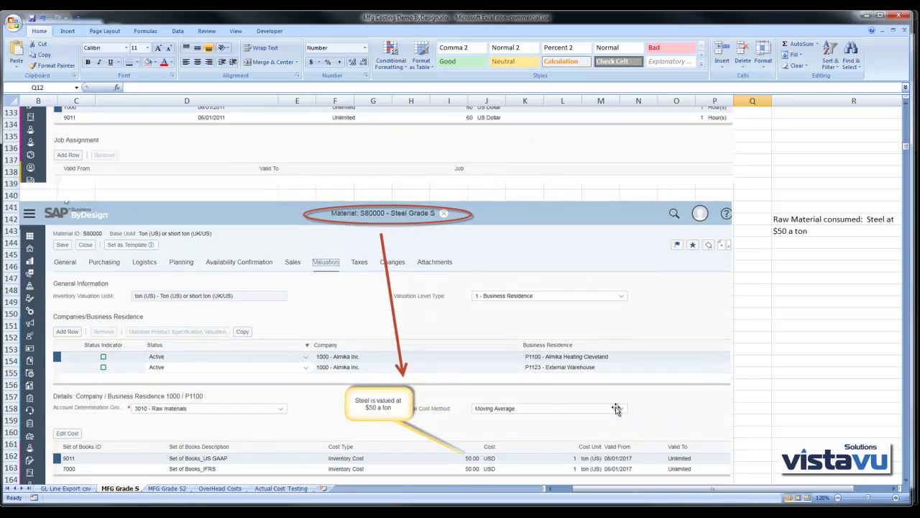
{"action": "scroll", "coordinate": [617, 408], "scroll_direction": "down", "scroll_amount": 2}
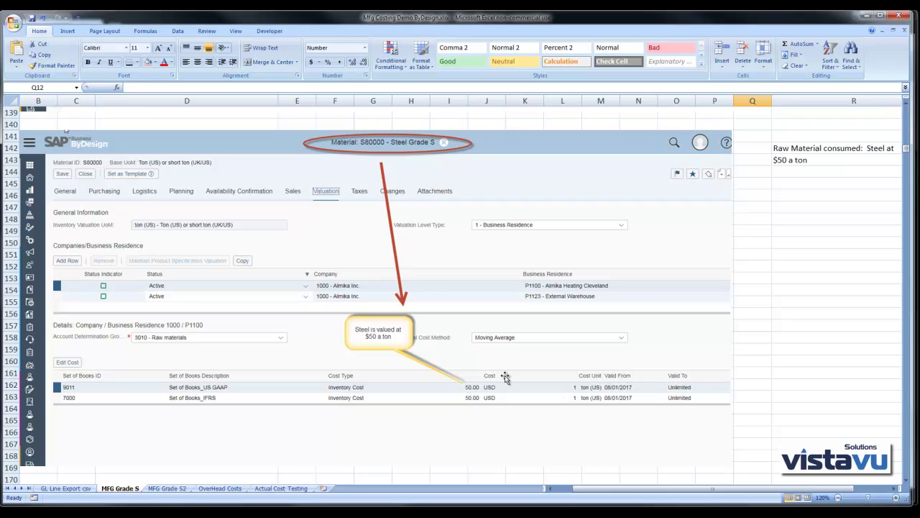
{"action": "scroll", "coordinate": [507, 376], "scroll_direction": "down", "scroll_amount": 7}
{"action": "scroll", "coordinate": [508, 376], "scroll_direction": "down", "scroll_amount": 3}
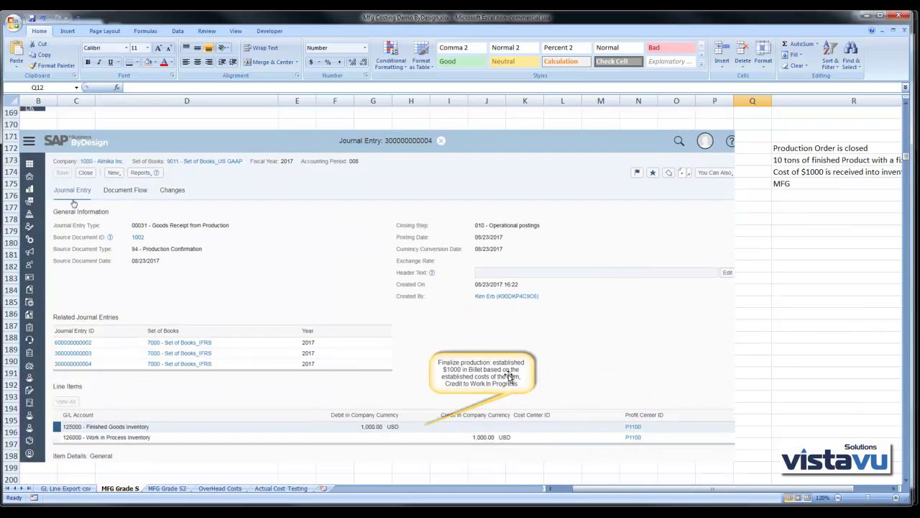
{"action": "scroll", "coordinate": [548, 352], "scroll_direction": "down", "scroll_amount": 1}
{"action": "scroll", "coordinate": [550, 356], "scroll_direction": "up", "scroll_amount": 1}
Filter the Comment column of the GL Line Export csv sheet to MFG Grade S and Material Cost Grade S only
{"action": "left_click", "coordinate": [82, 491]}
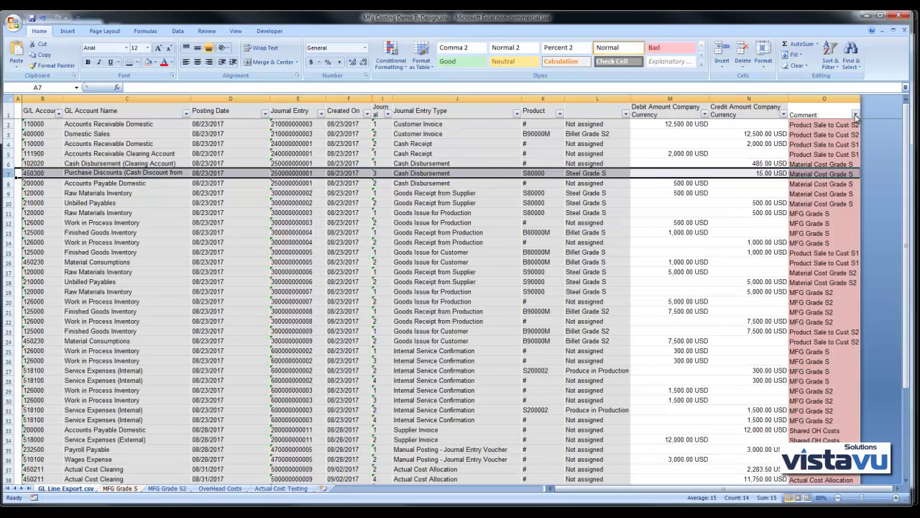
{"action": "left_click", "coordinate": [856, 115]}
{"action": "left_click", "coordinate": [777, 192]}
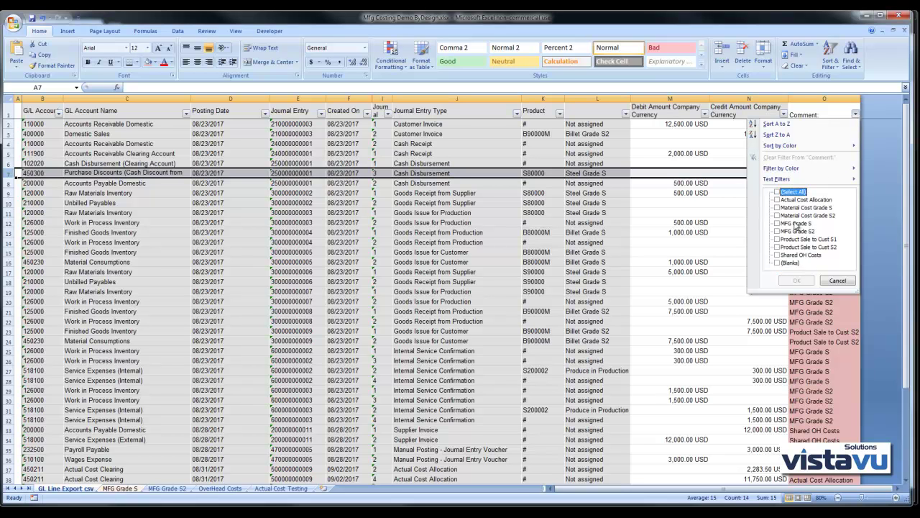
{"action": "left_click", "coordinate": [777, 224]}
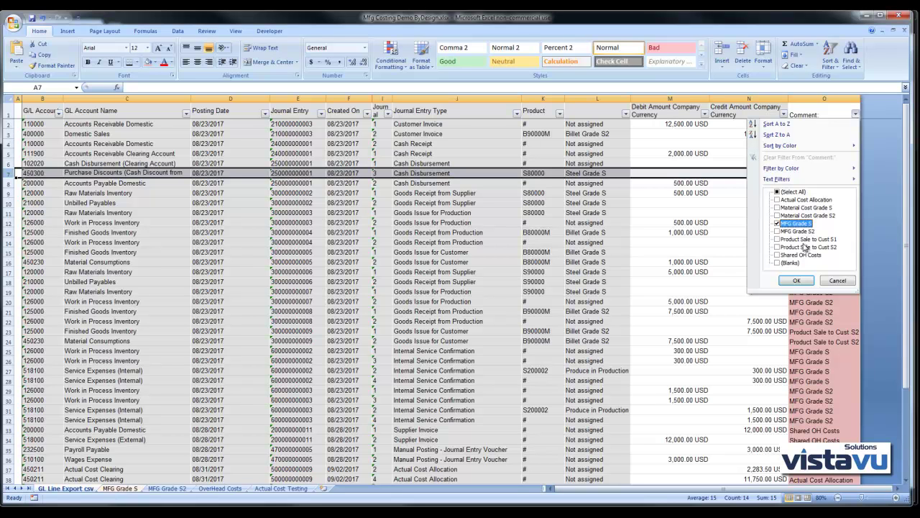
{"action": "left_click", "coordinate": [777, 207]}
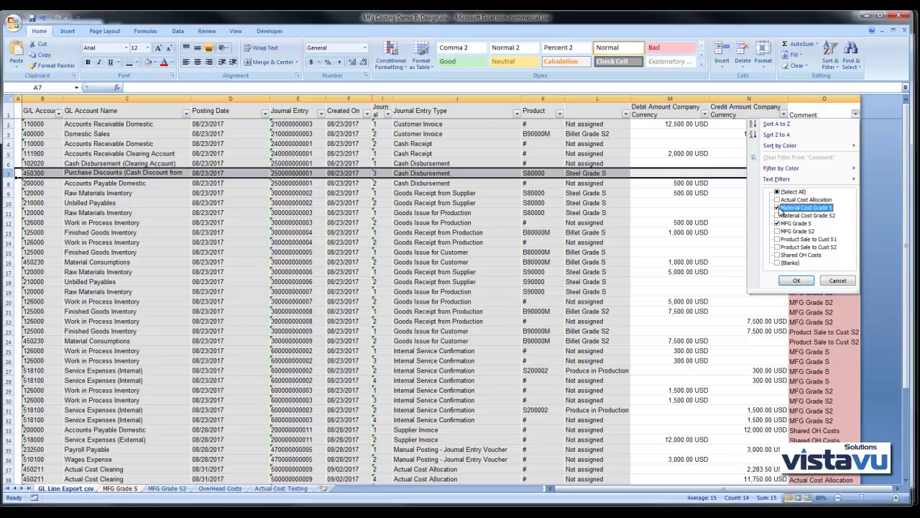
{"action": "left_click", "coordinate": [797, 281]}
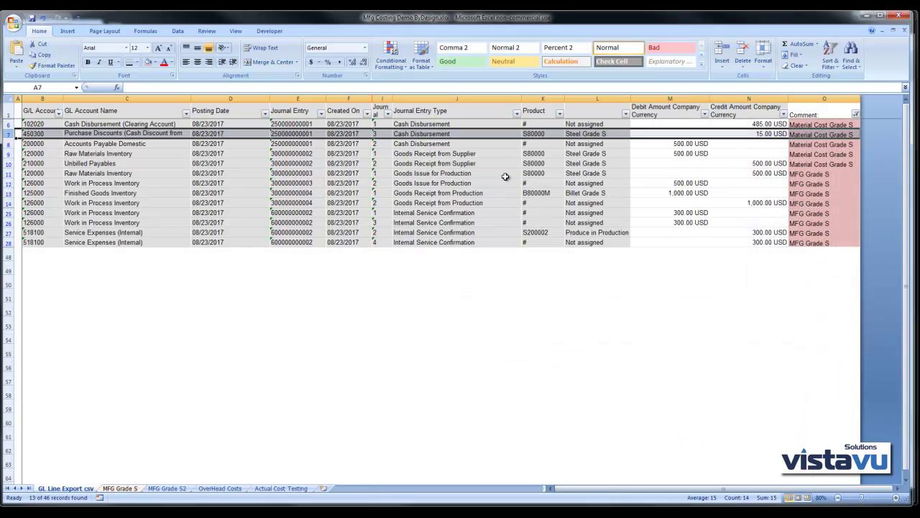
Highlight the supplier goods receipt entries in rows 9 and 10, followed by the production goods issue entries in rows 11 and 12
{"action": "left_click", "coordinate": [685, 155]}
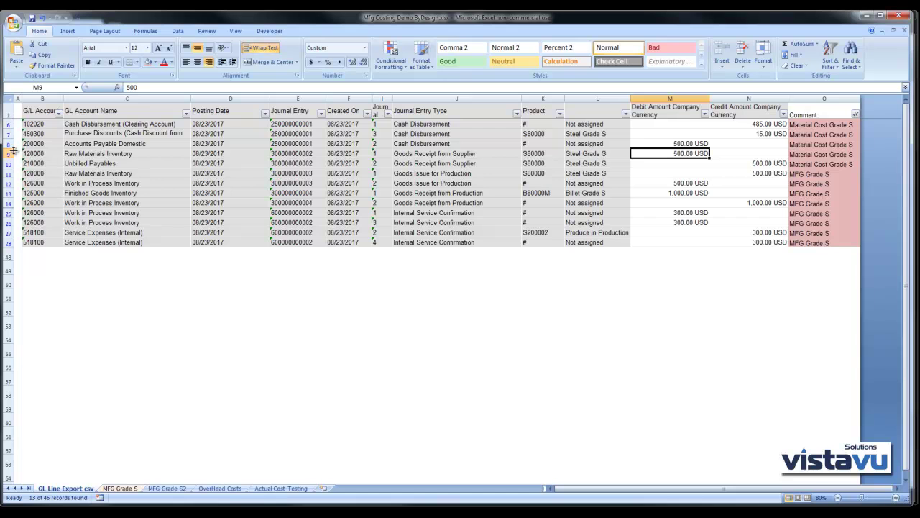
{"action": "left_click_drag", "start_coordinate": [11, 153], "coordinate": [8, 163]}
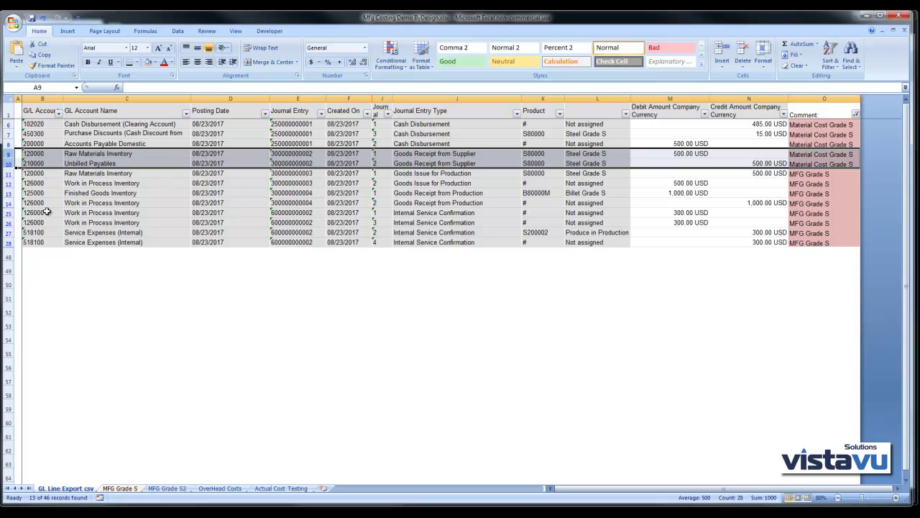
{"action": "left_click", "coordinate": [9, 173]}
{"action": "left_click_drag", "start_coordinate": [10, 174], "coordinate": [6, 184]}
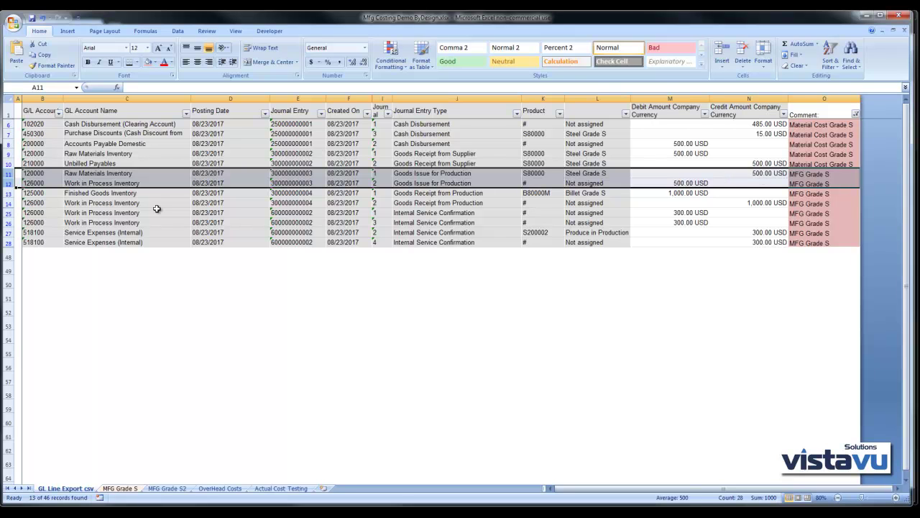
Highlight the internal service confirmation entries in rows 25 to 28, followed by the goods receipt from production entries in rows 13 and 14
{"action": "left_click_drag", "start_coordinate": [9, 193], "coordinate": [7, 240]}
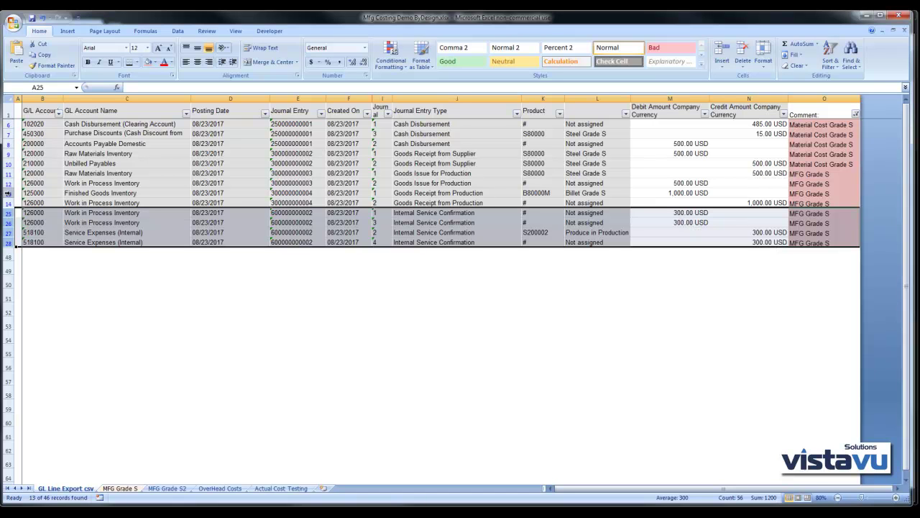
{"action": "left_click", "coordinate": [7, 193]}
{"action": "left_click_drag", "start_coordinate": [7, 192], "coordinate": [7, 203]}
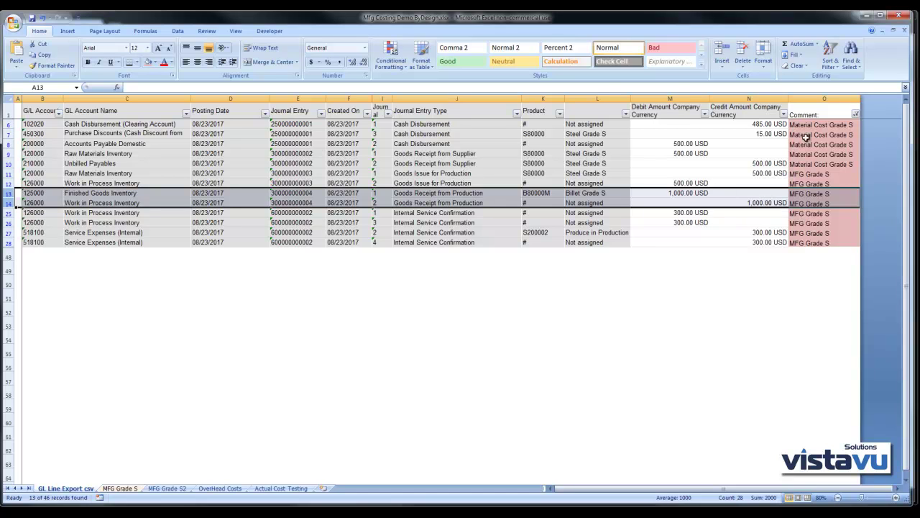
Add Product Sale to Cust S1 to the values shown by the Comment column filter
{"action": "left_click", "coordinate": [855, 114]}
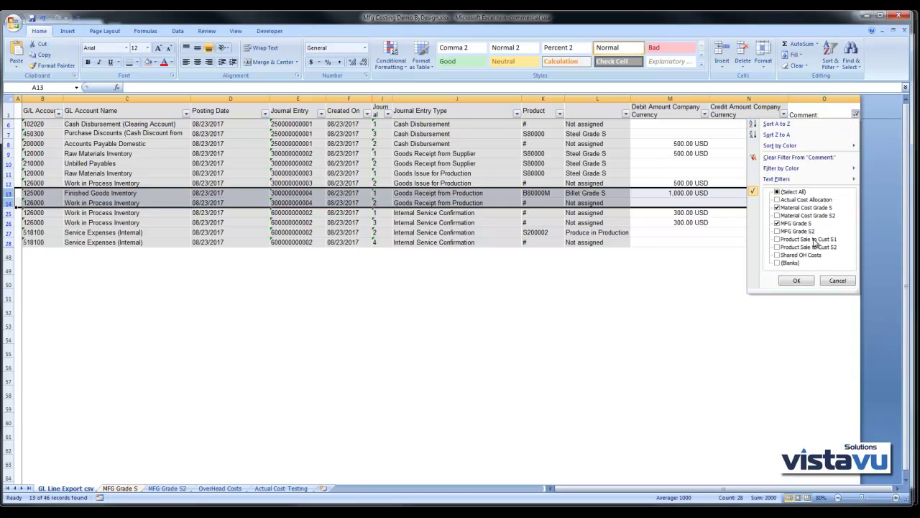
{"action": "left_click", "coordinate": [778, 239]}
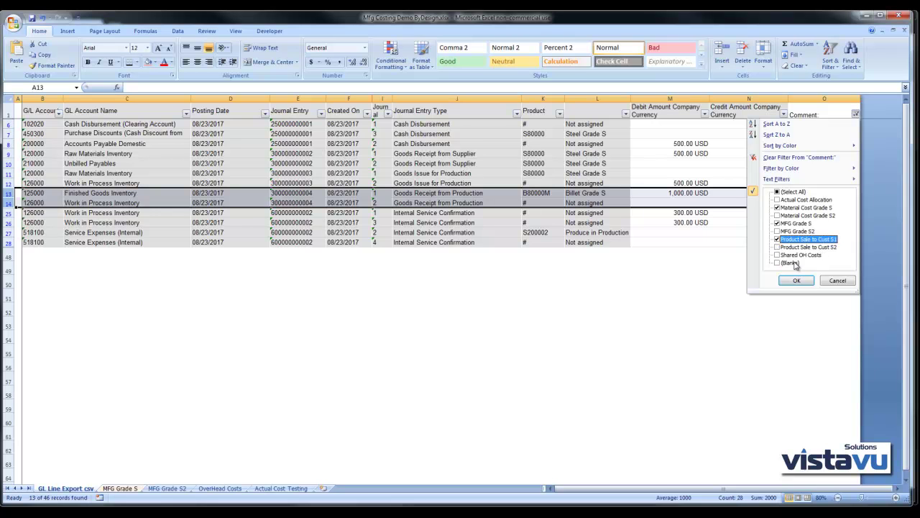
{"action": "left_click", "coordinate": [796, 280]}
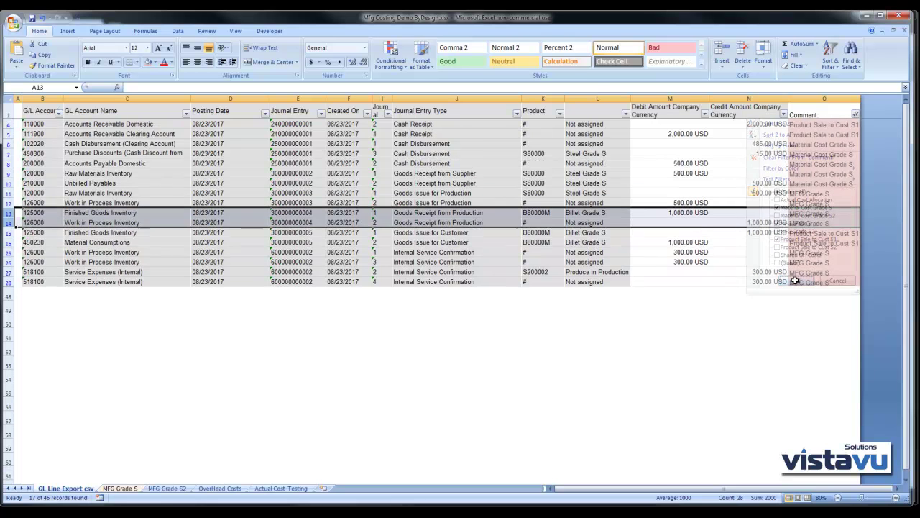
Highlight the cash receipt entries, the goods issue for customer entries, and finally the Material Consumptions row alone
{"action": "left_click", "coordinate": [691, 306]}
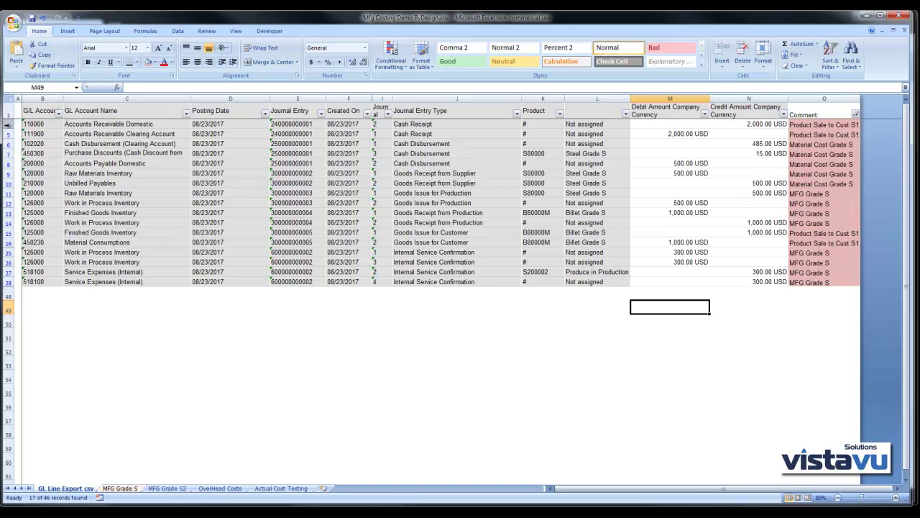
{"action": "left_click_drag", "start_coordinate": [8, 124], "coordinate": [8, 134]}
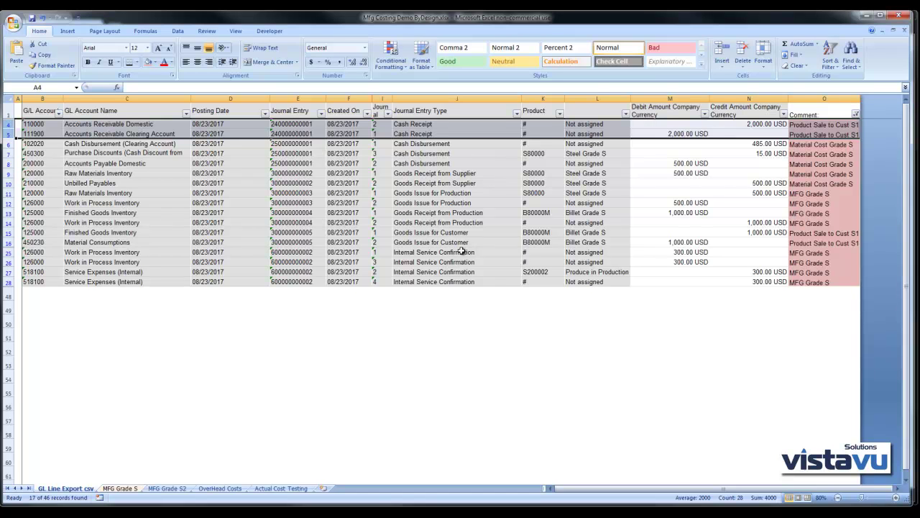
{"action": "left_click_drag", "start_coordinate": [7, 232], "coordinate": [6, 242]}
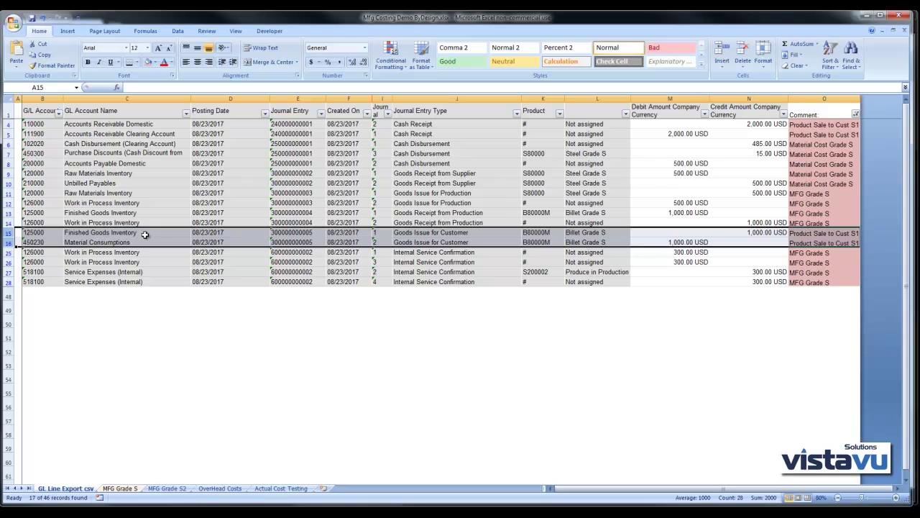
{"action": "left_click", "coordinate": [9, 243]}
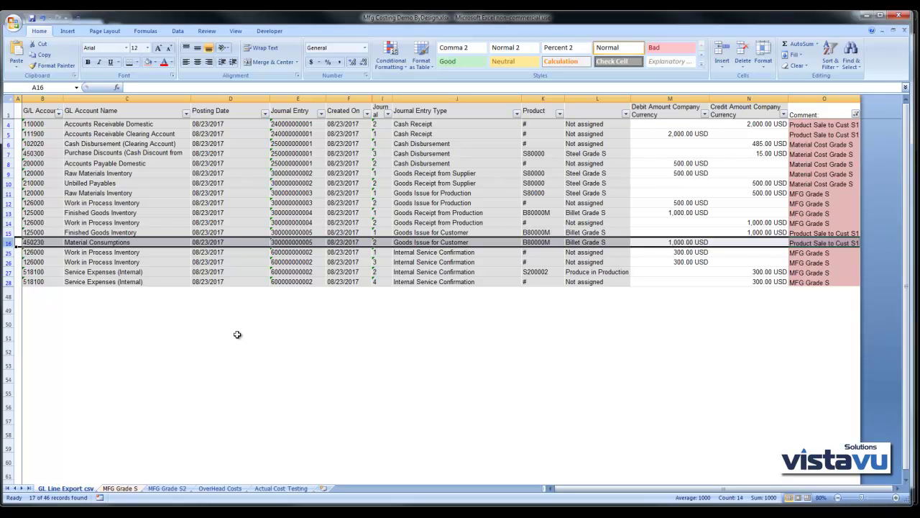
Open the MFG Grade S2 sheet and examine the Billet Grade S2 valuation and production order 332 from the beginning
{"action": "left_click", "coordinate": [167, 488]}
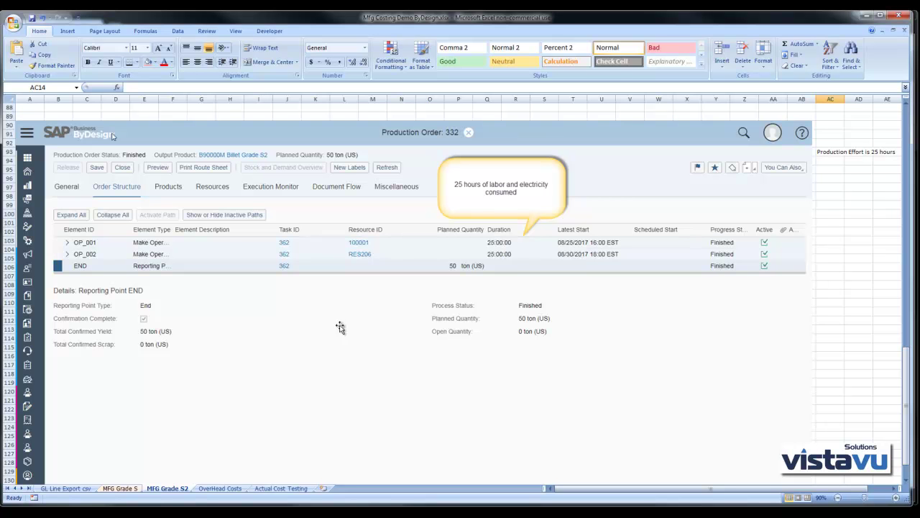
{"action": "left_click_drag", "start_coordinate": [910, 381], "coordinate": [909, 129]}
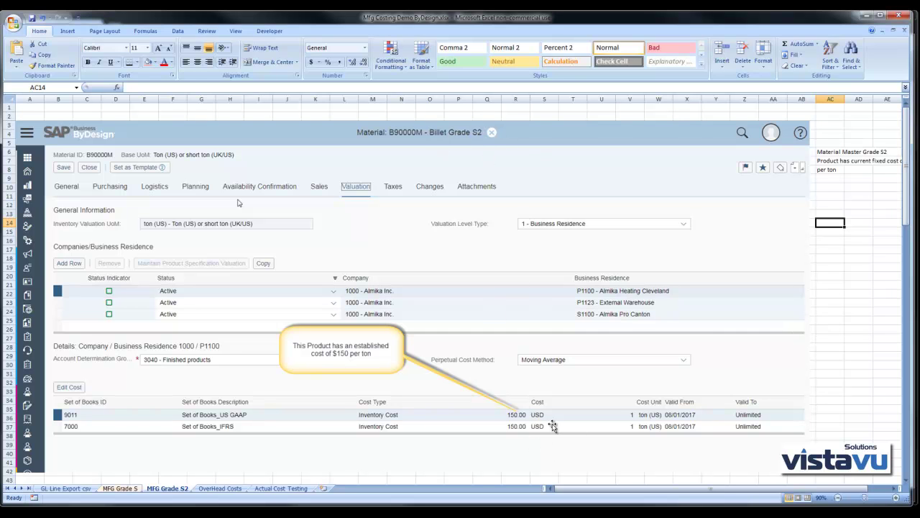
{"action": "scroll", "coordinate": [554, 426], "scroll_direction": "down", "scroll_amount": 7}
{"action": "scroll", "coordinate": [557, 426], "scroll_direction": "down", "scroll_amount": 8}
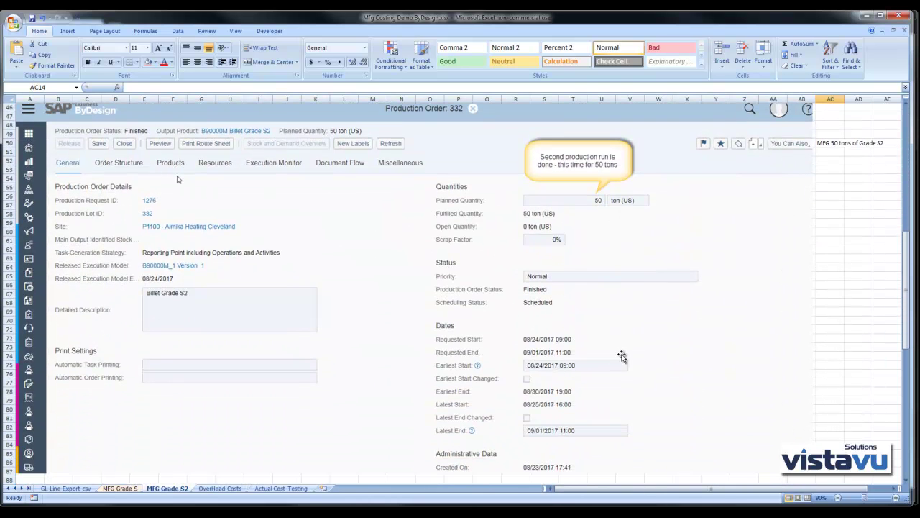
{"action": "scroll", "coordinate": [625, 356], "scroll_direction": "down", "scroll_amount": 14}
{"action": "scroll", "coordinate": [631, 358], "scroll_direction": "down", "scroll_amount": 1}
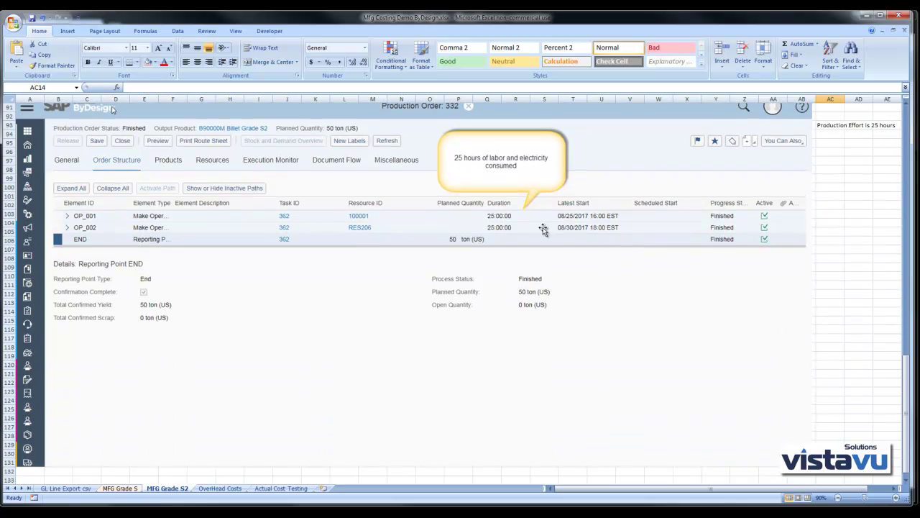
Filter the Comment column of the GL Line Export csv sheet to Material Cost Grade S2, MFG Grade S2 and Product Sale to Cust S2
{"action": "scroll", "coordinate": [607, 363], "scroll_direction": "down", "scroll_amount": 5}
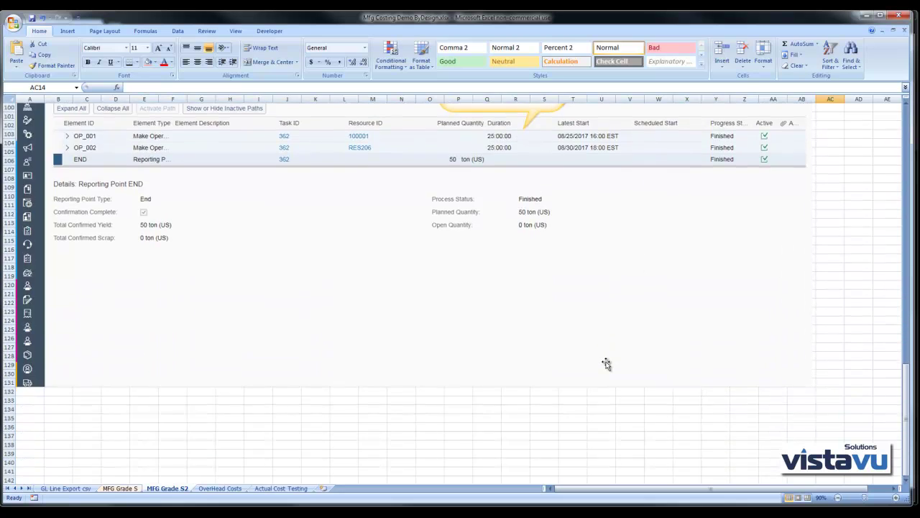
{"action": "scroll", "coordinate": [611, 353], "scroll_direction": "up", "scroll_amount": 4}
{"action": "left_click", "coordinate": [79, 491]}
{"action": "left_click", "coordinate": [856, 113]}
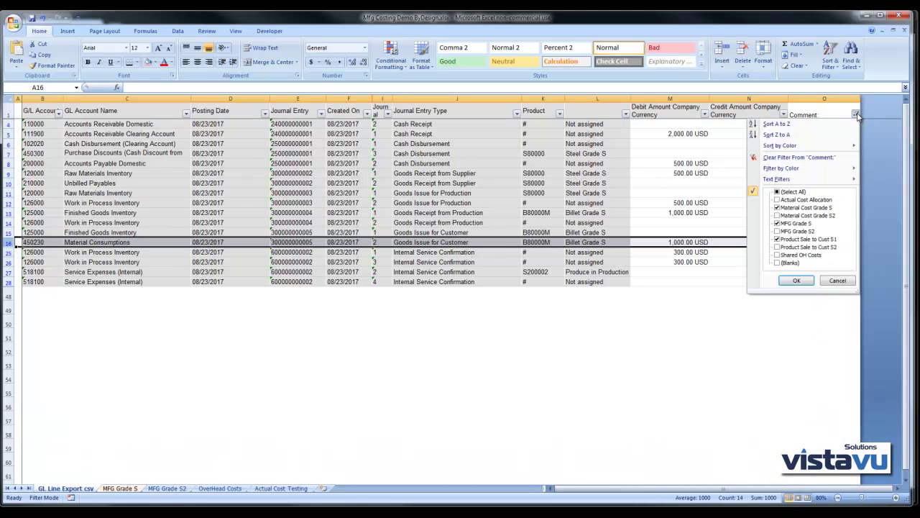
{"action": "left_click", "coordinate": [777, 207]}
{"action": "left_click", "coordinate": [777, 215]}
{"action": "left_click", "coordinate": [777, 223]}
{"action": "left_click", "coordinate": [777, 231]}
{"action": "left_click", "coordinate": [778, 238]}
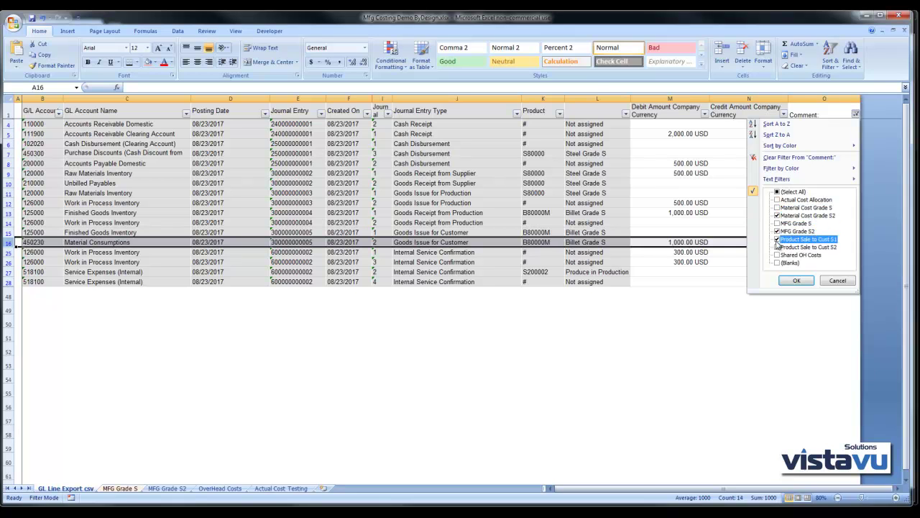
{"action": "left_click", "coordinate": [777, 246]}
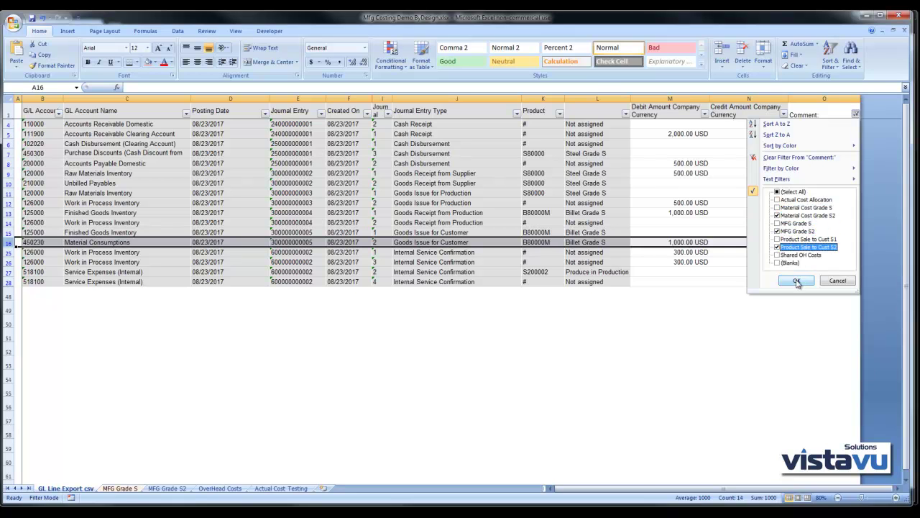
{"action": "left_click", "coordinate": [797, 281]}
{"action": "left_click", "coordinate": [720, 275]}
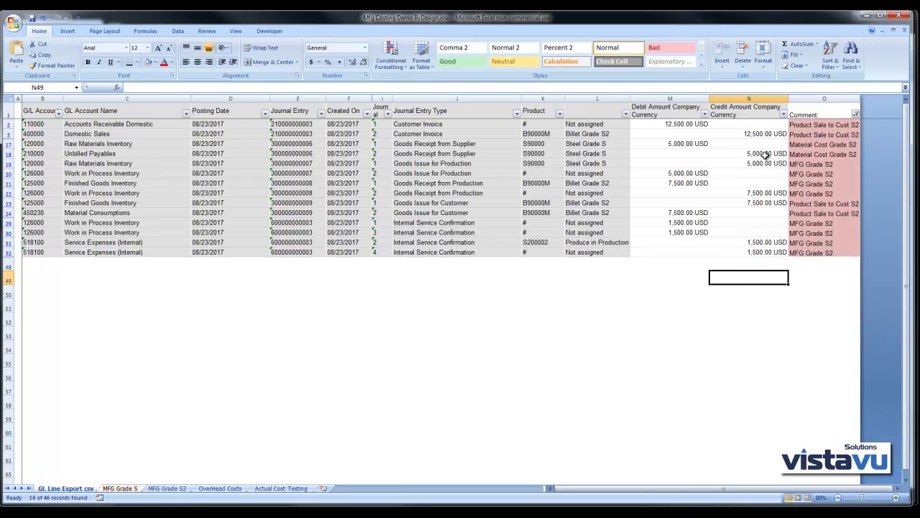
Highlight in turn the supplier goods receipt, production goods receipt, internal service confirmation and customer goods issue entries for Grade S2
{"action": "left_click_drag", "start_coordinate": [10, 143], "coordinate": [10, 153]}
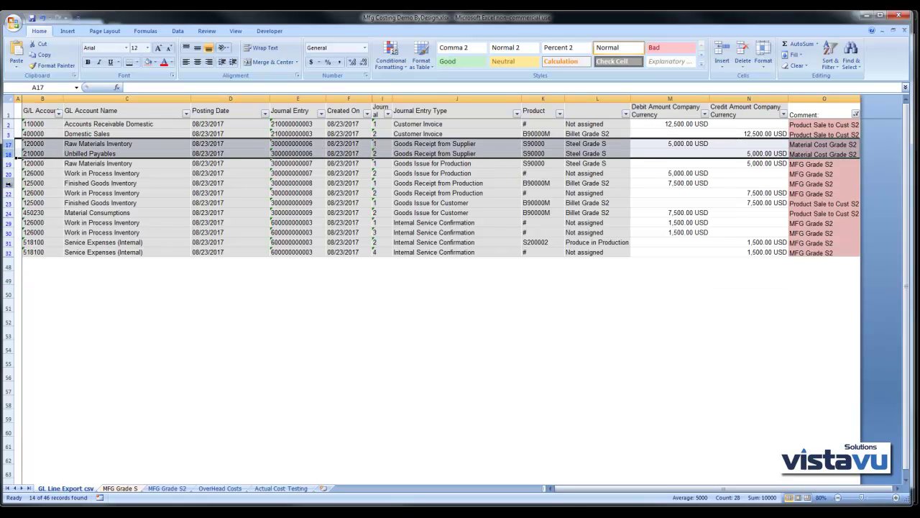
{"action": "left_click_drag", "start_coordinate": [9, 183], "coordinate": [8, 193]}
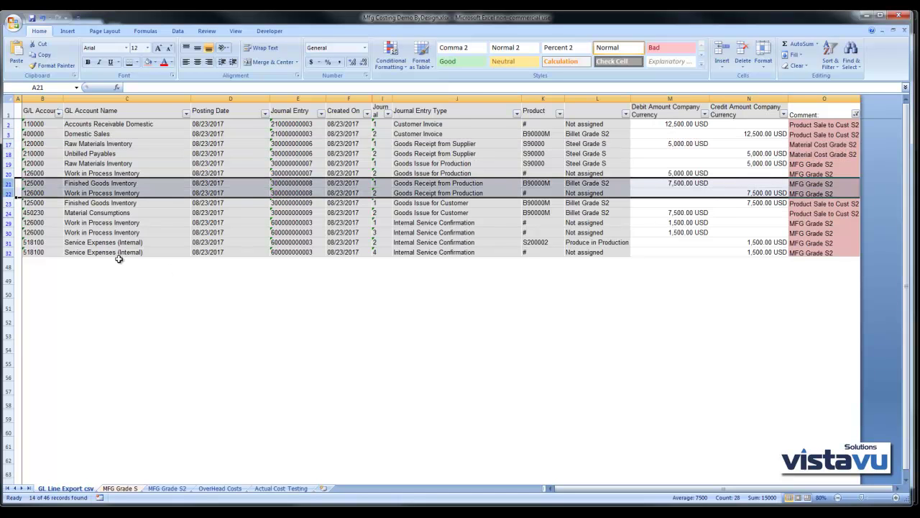
{"action": "left_click_drag", "start_coordinate": [9, 223], "coordinate": [8, 249]}
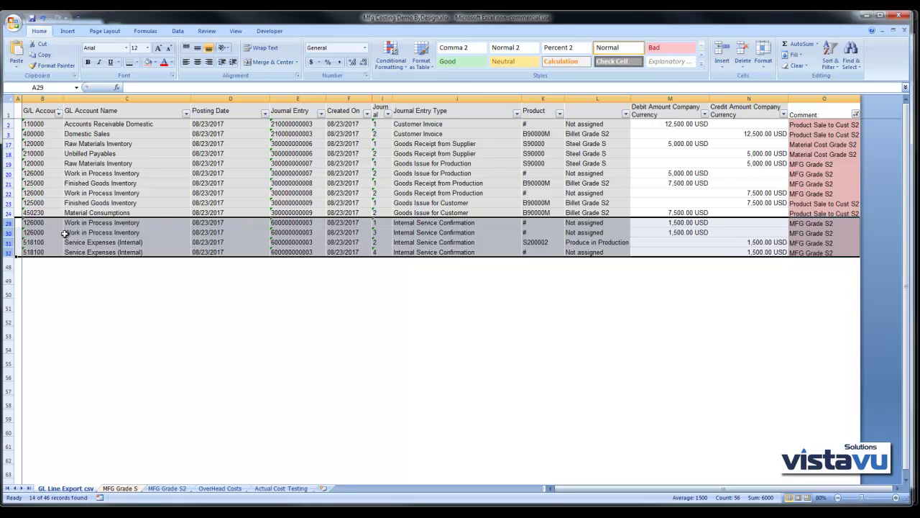
{"action": "left_click_drag", "start_coordinate": [8, 203], "coordinate": [8, 213]}
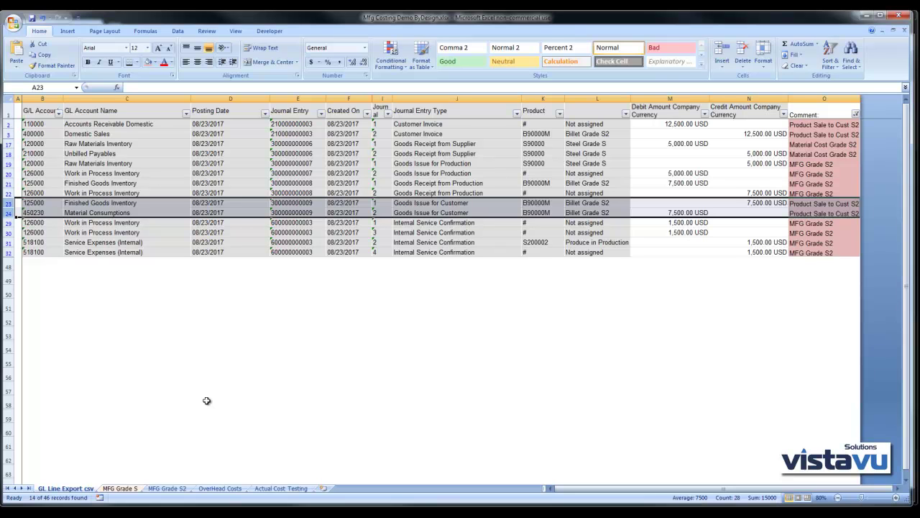
View the rent invoice on the OverHead Costs sheet, and filter the GL Line Export csv Comment column to Shared OH Costs only
{"action": "left_click", "coordinate": [219, 488]}
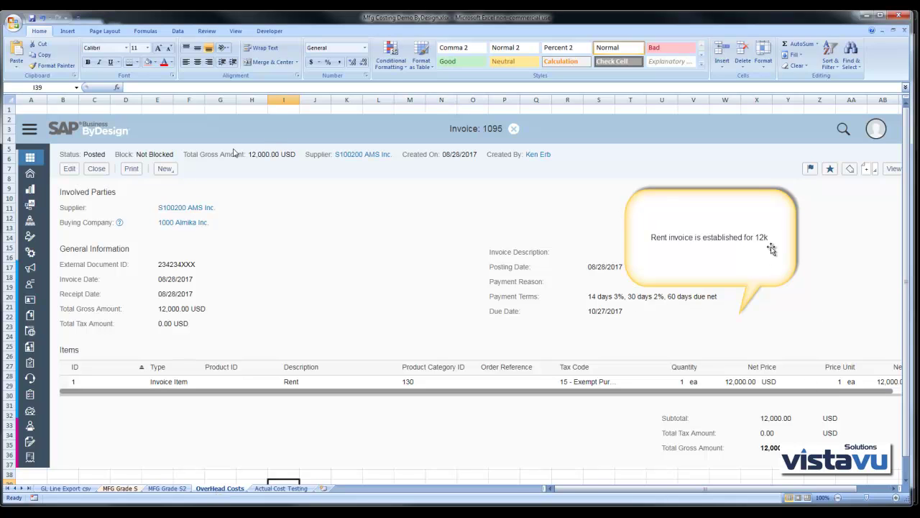
{"action": "left_click", "coordinate": [72, 488]}
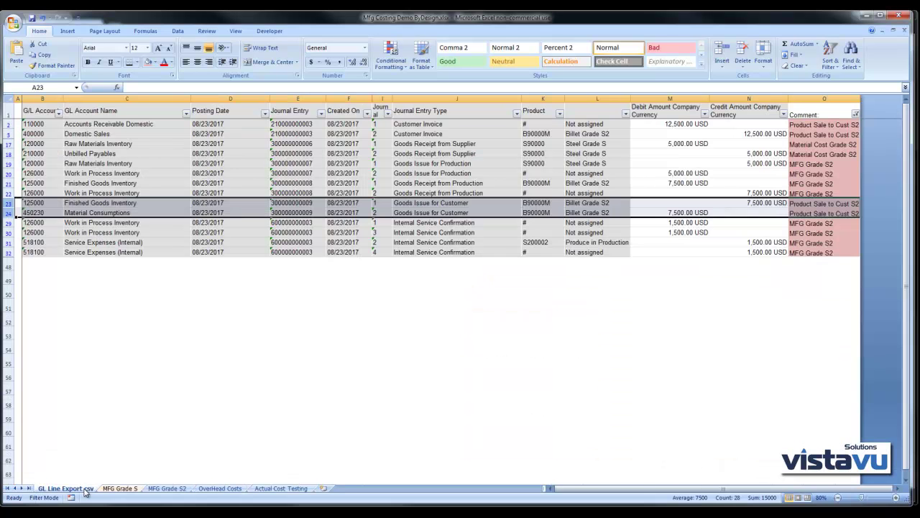
{"action": "left_click", "coordinate": [856, 115]}
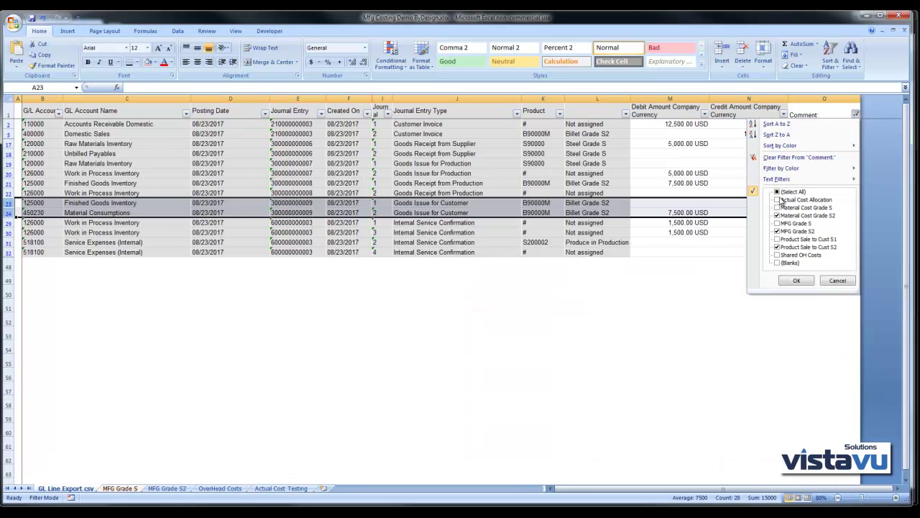
{"action": "left_click", "coordinate": [777, 193]}
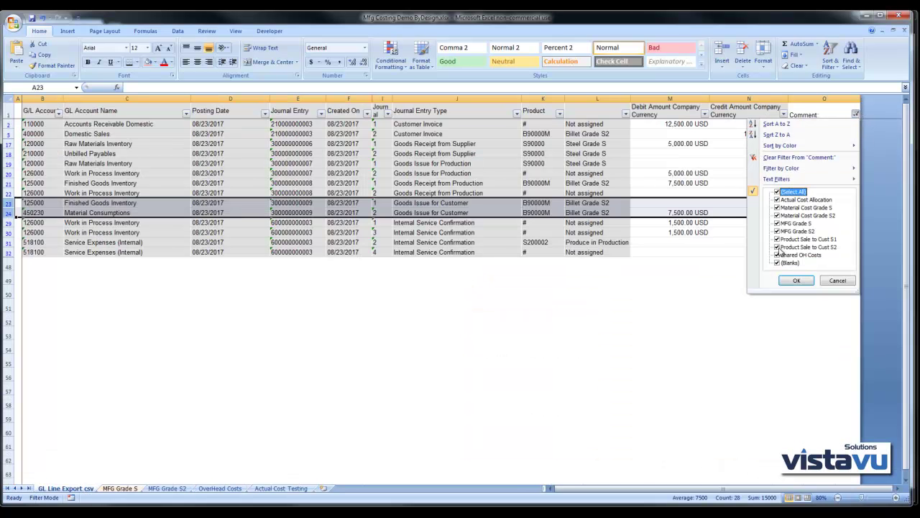
{"action": "left_click", "coordinate": [778, 193]}
{"action": "left_click", "coordinate": [778, 256]}
{"action": "left_click", "coordinate": [796, 281]}
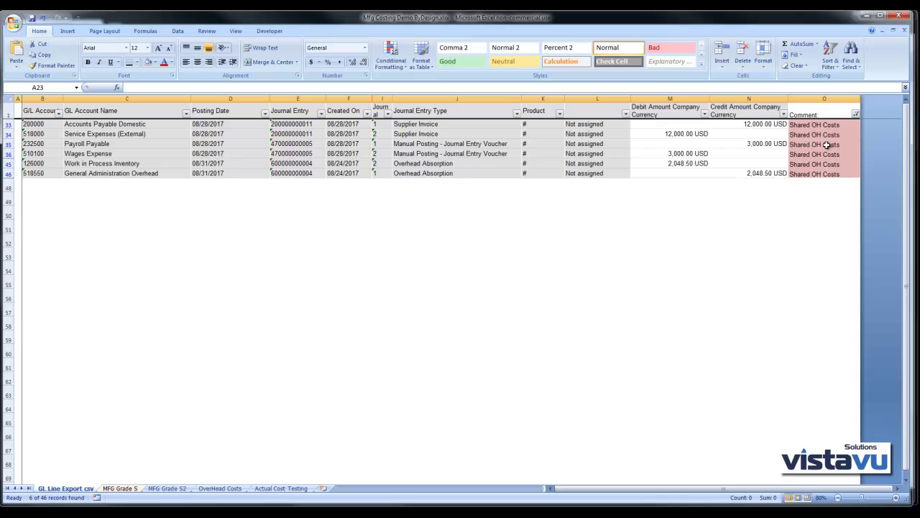
Highlight the Payroll Payable and Wages Expense entries in rows 35 and 36, followed by the overhead absorption entries in rows 45 and 46
{"action": "left_click", "coordinate": [8, 144]}
{"action": "left_click_drag", "start_coordinate": [8, 144], "coordinate": [8, 154]}
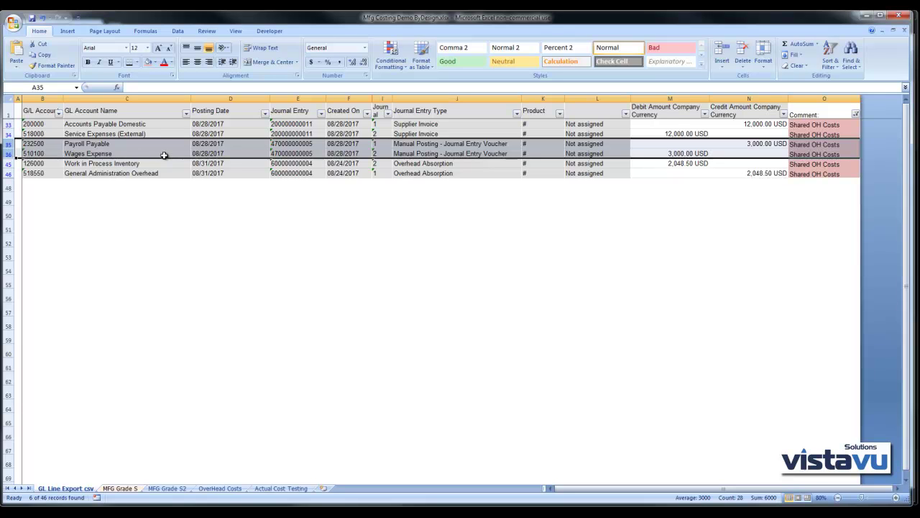
{"action": "left_click_drag", "start_coordinate": [8, 164], "coordinate": [8, 174]}
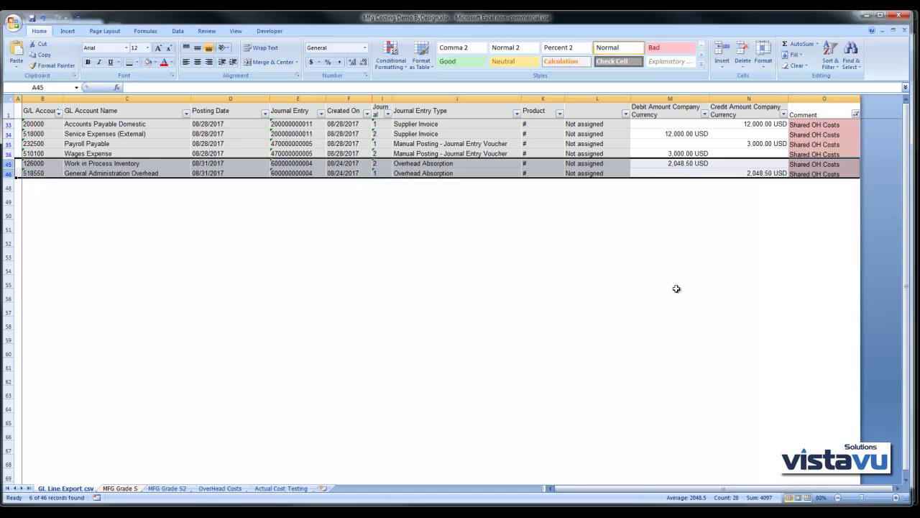
Change the Comment column filter to show only Actual Cost Allocation entries, and clear the row highlight by selecting empty cell N50
{"action": "left_click", "coordinate": [856, 115]}
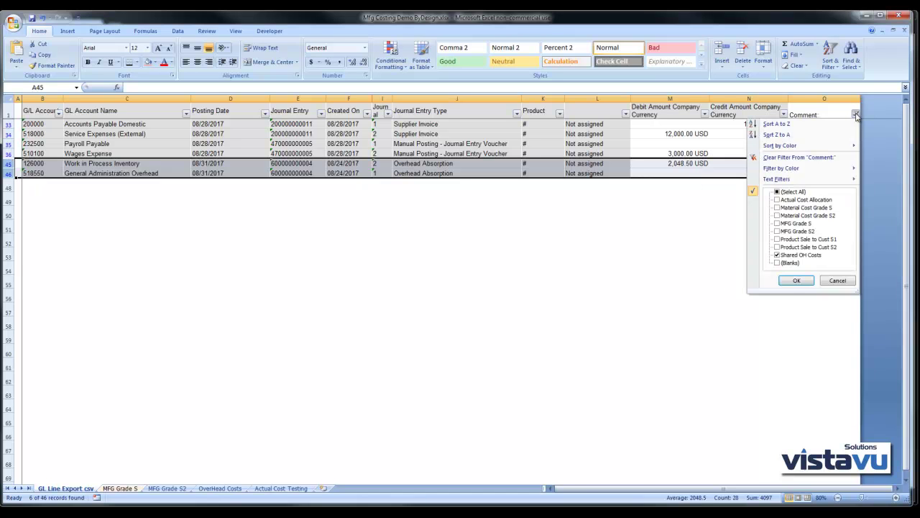
{"action": "left_click", "coordinate": [783, 255]}
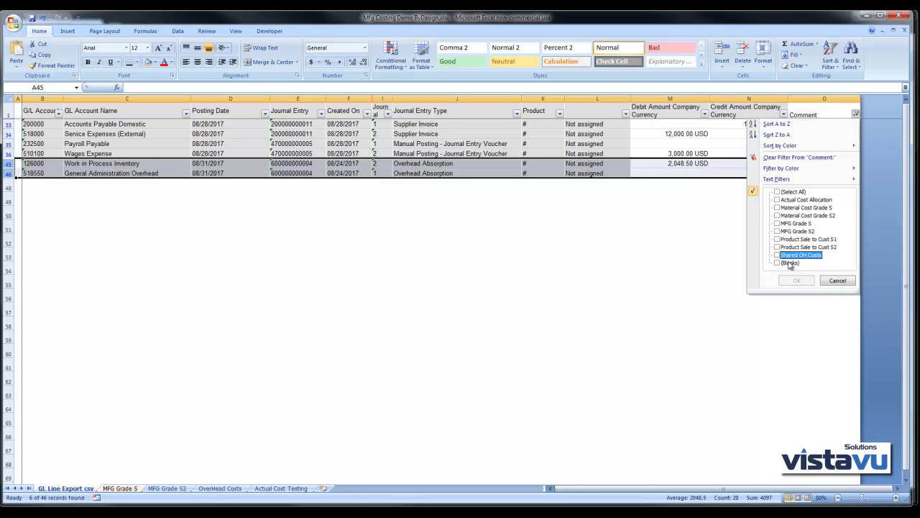
{"action": "left_click", "coordinate": [786, 199]}
{"action": "left_click", "coordinate": [800, 279]}
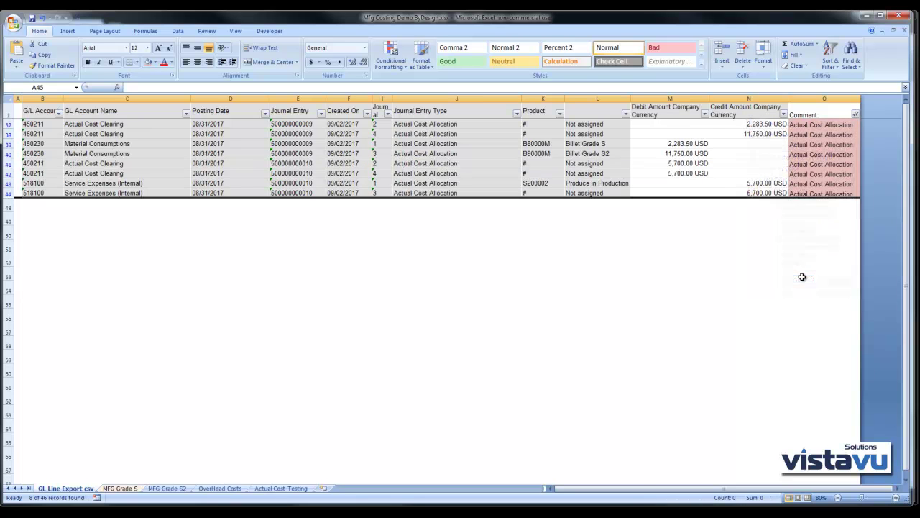
{"action": "left_click", "coordinate": [744, 234]}
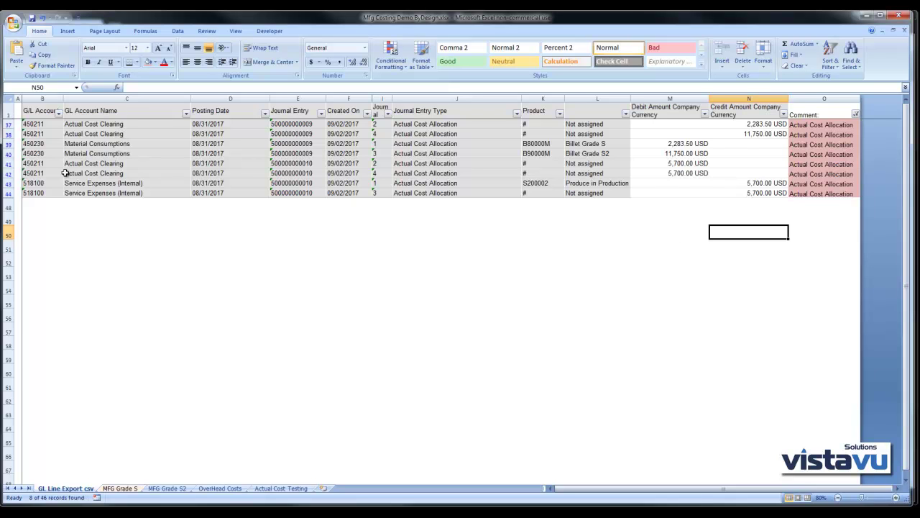
Highlight the Material Consumptions rows 39 and 40 together and individually, ending with their G/L account and account name cells
{"action": "left_click_drag", "start_coordinate": [8, 144], "coordinate": [8, 153]}
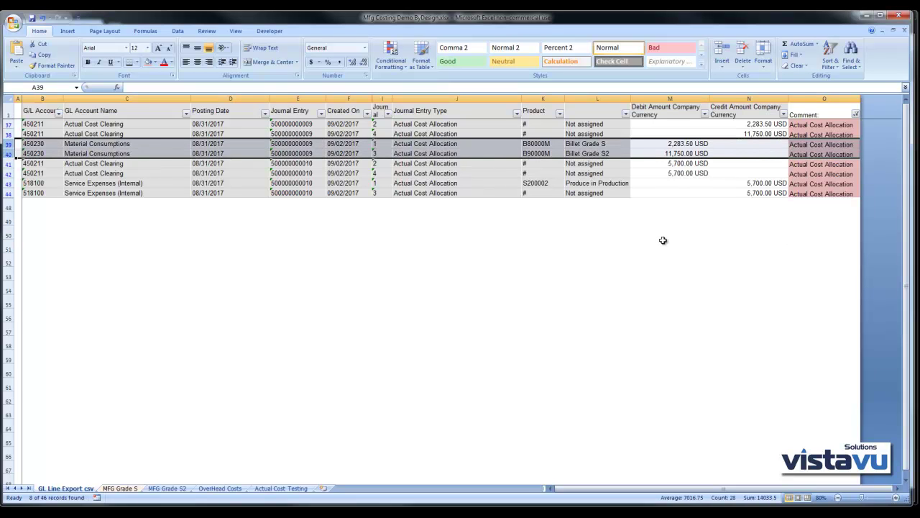
{"action": "left_click", "coordinate": [9, 144]}
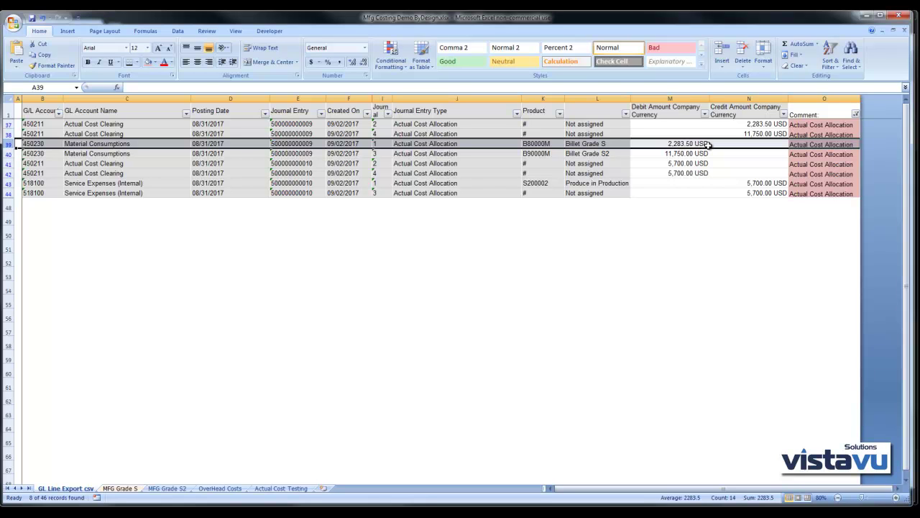
{"action": "left_click", "coordinate": [8, 153]}
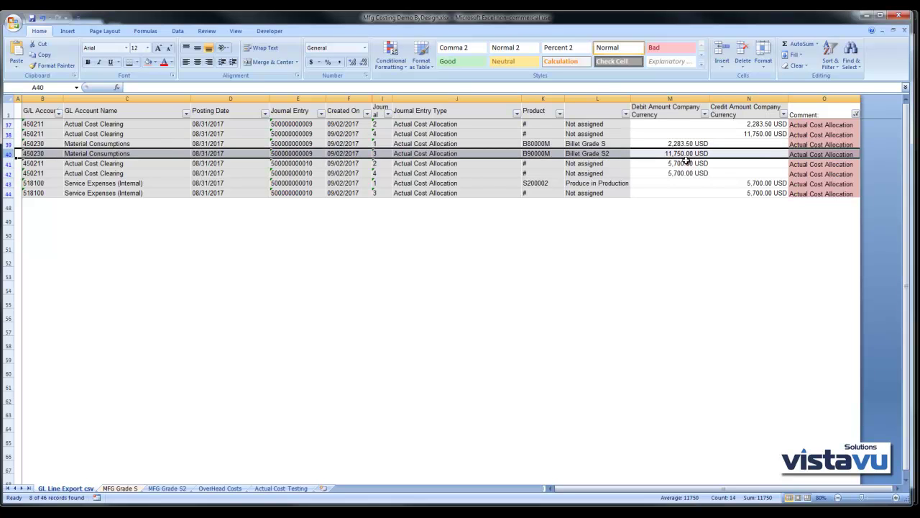
{"action": "left_click_drag", "start_coordinate": [8, 143], "coordinate": [33, 153]}
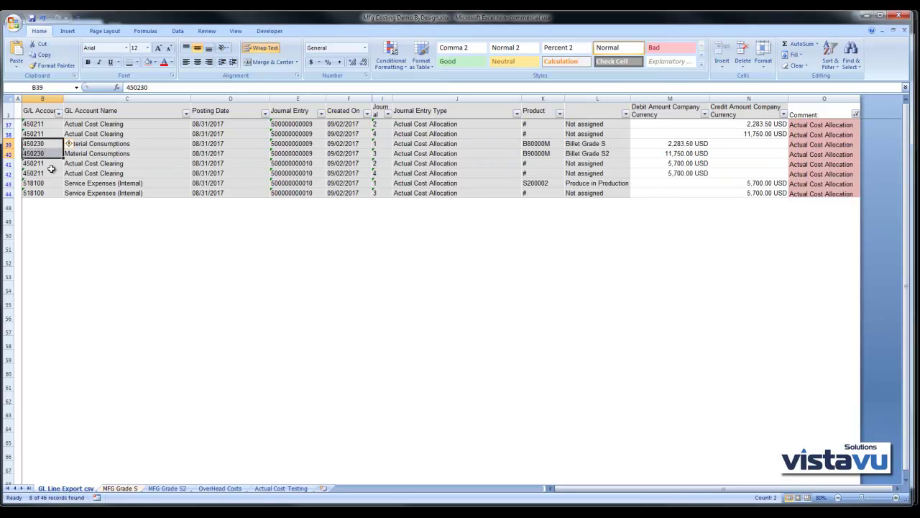
{"action": "left_click_drag", "start_coordinate": [130, 147], "coordinate": [44, 149]}
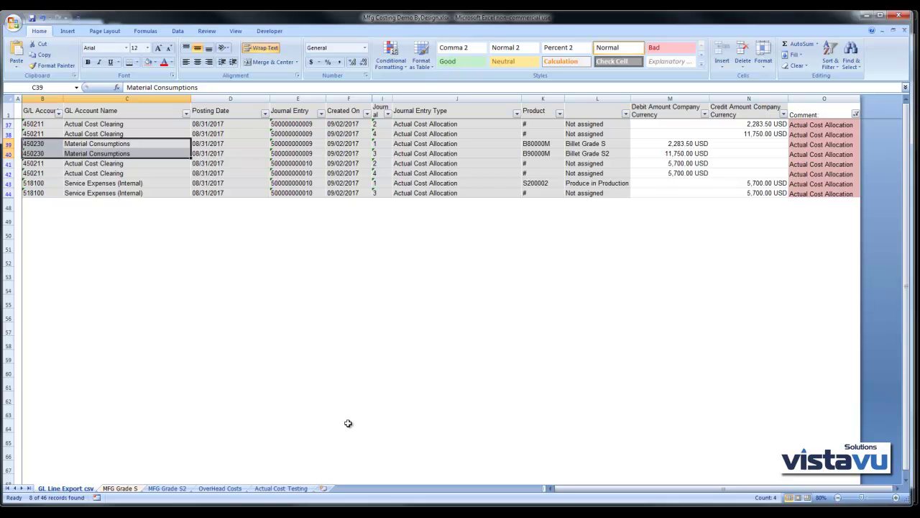
Open the Actual Cost Testing sheet and examine the manufacturing hours, tons made and percent of manufacturing figures for both billet grades
{"action": "left_click", "coordinate": [265, 492]}
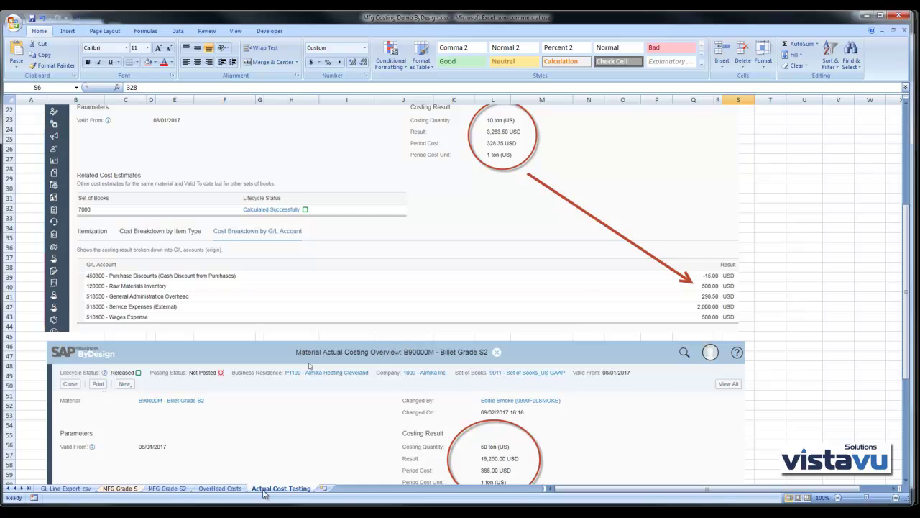
{"action": "scroll", "coordinate": [617, 298], "scroll_direction": "up", "scroll_amount": 7}
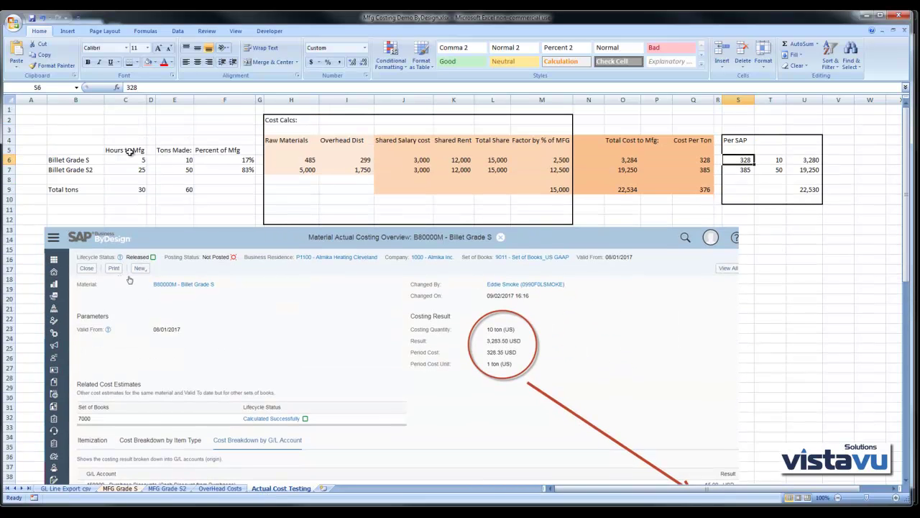
{"action": "left_click_drag", "start_coordinate": [68, 124], "coordinate": [202, 190]}
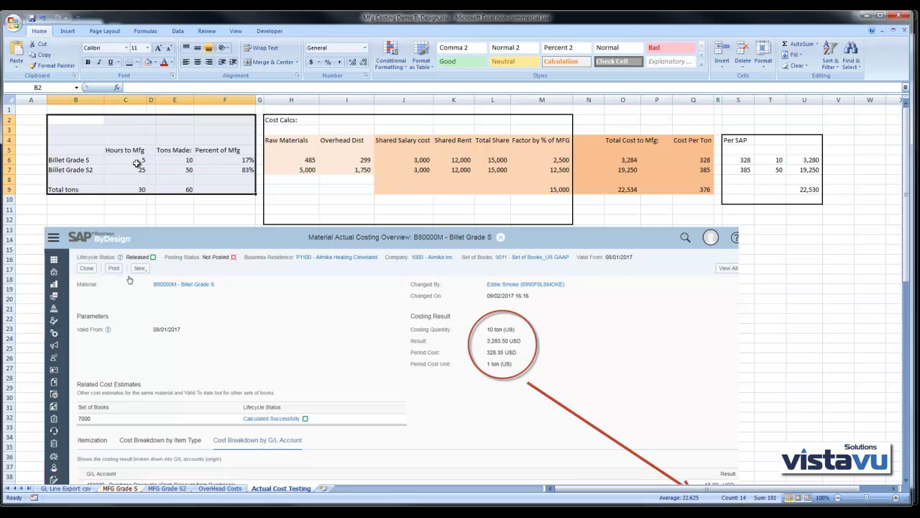
{"action": "left_click", "coordinate": [189, 190]}
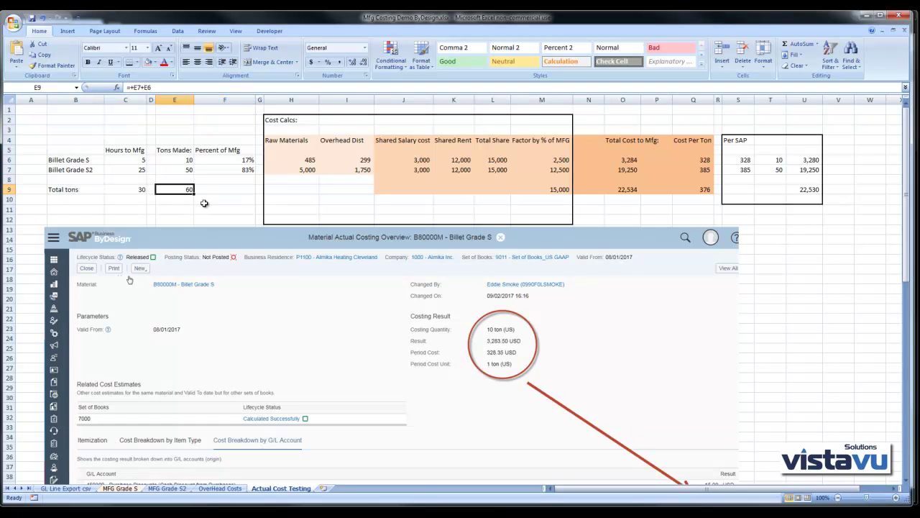
{"action": "left_click", "coordinate": [136, 190]}
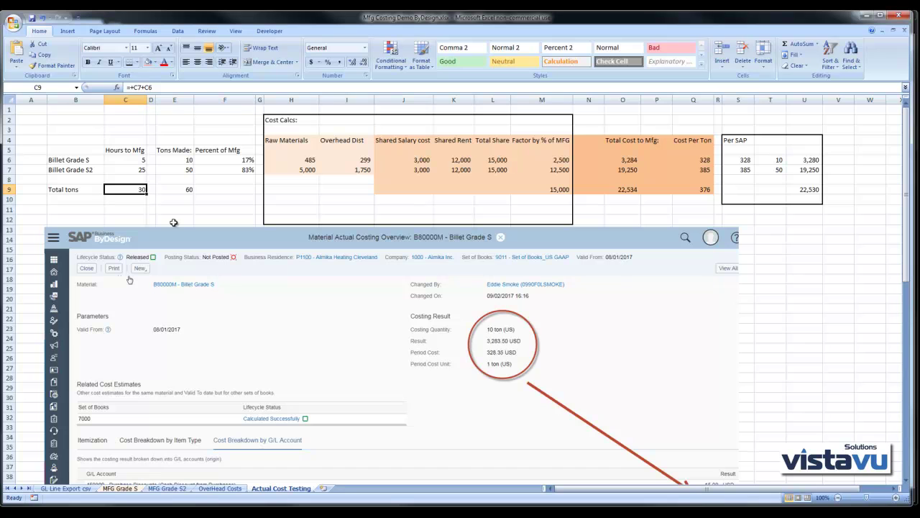
{"action": "left_click", "coordinate": [243, 160]}
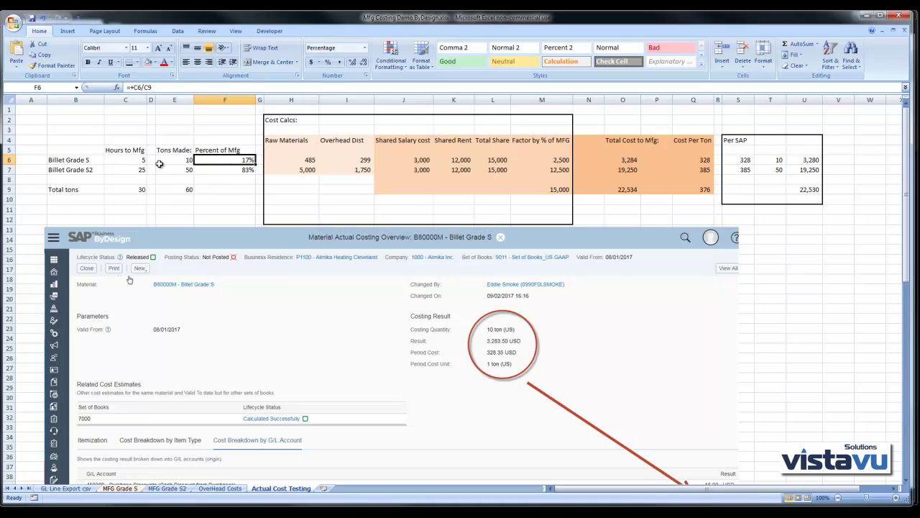
{"action": "left_click", "coordinate": [231, 172]}
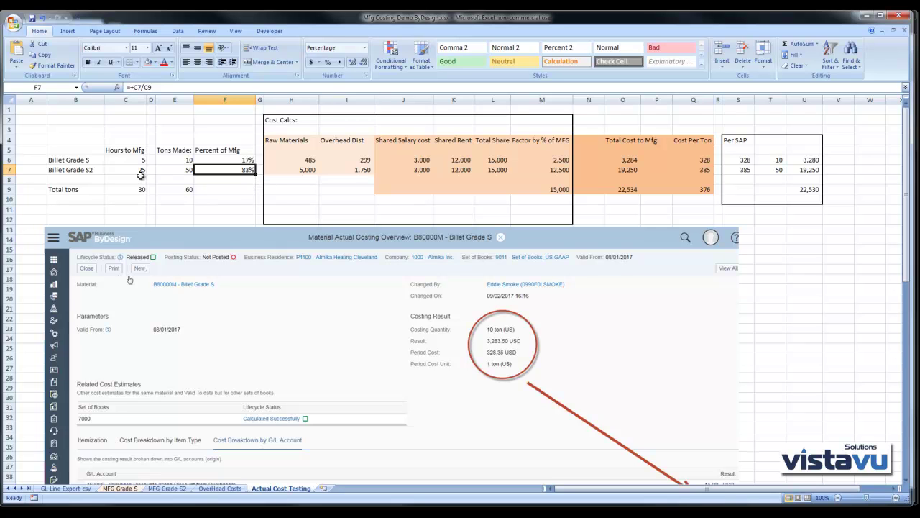
Highlight both grades' raw materials, overhead distribution and shared salary, rent and total share values in the Cost Calcs block
{"action": "left_click_drag", "start_coordinate": [287, 162], "coordinate": [285, 169]}
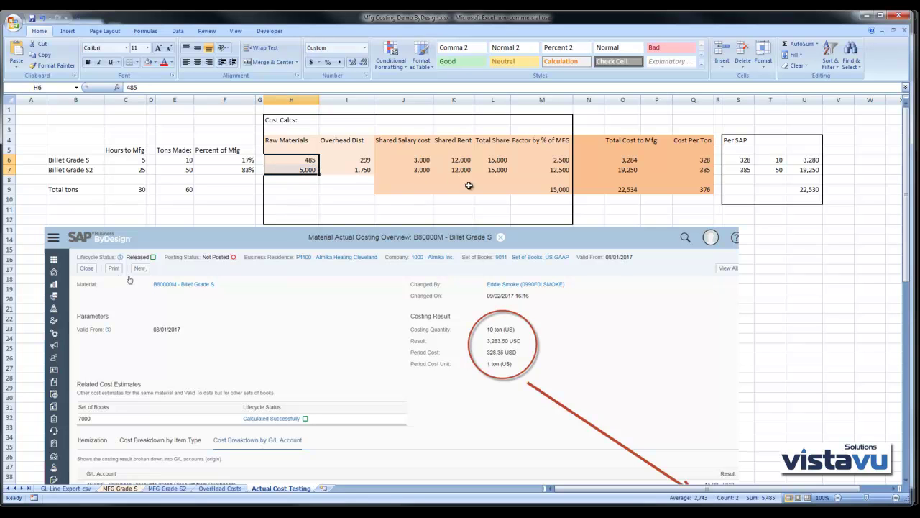
{"action": "left_click_drag", "start_coordinate": [368, 160], "coordinate": [370, 169]}
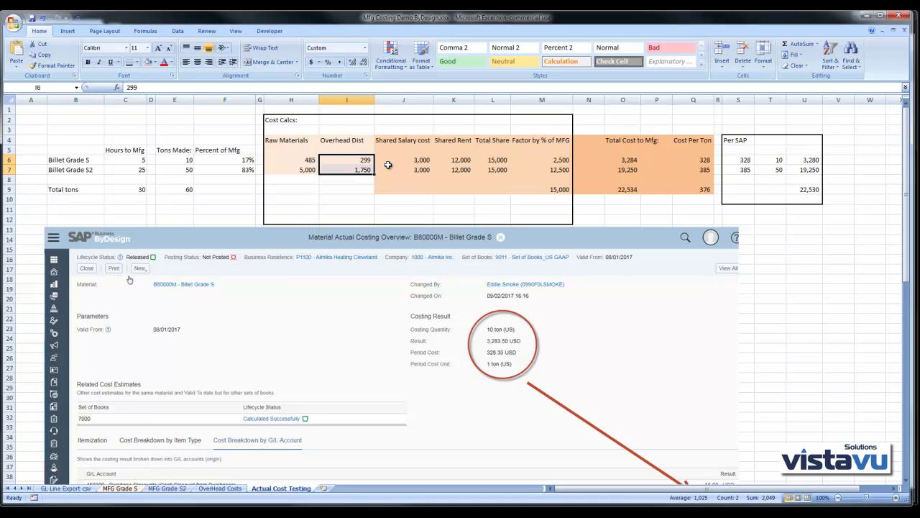
{"action": "left_click_drag", "start_coordinate": [391, 161], "coordinate": [507, 166]}
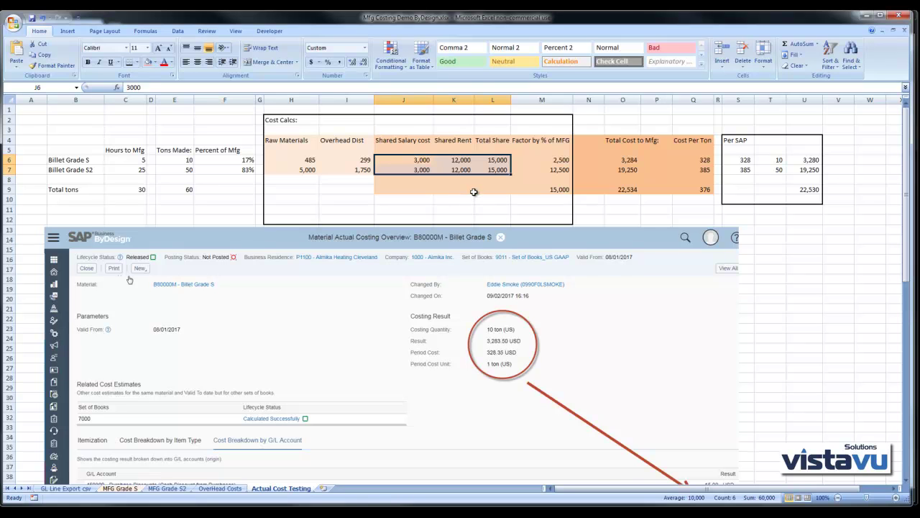
Examine the total share and factored manufacturing share formulas, ending with both billet grades' Total Cost to Mfg values highlighted
{"action": "left_click", "coordinate": [500, 160]}
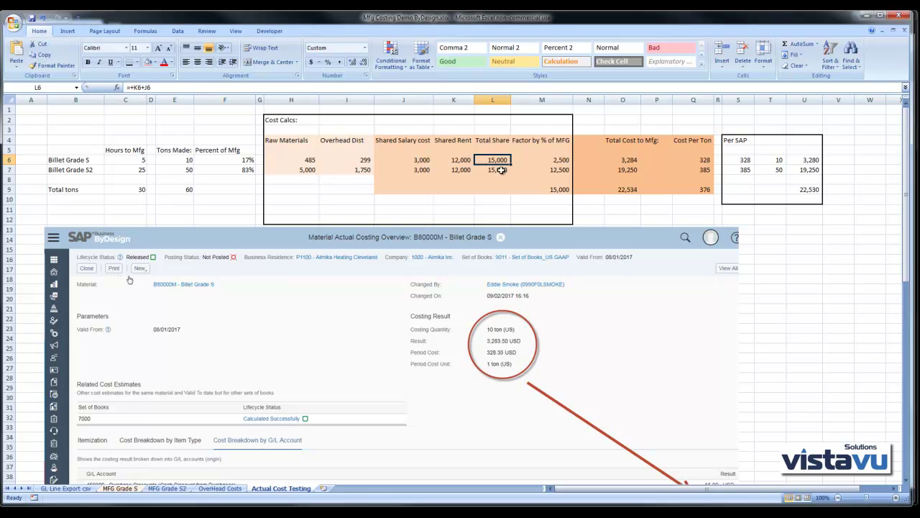
{"action": "left_click", "coordinate": [543, 160]}
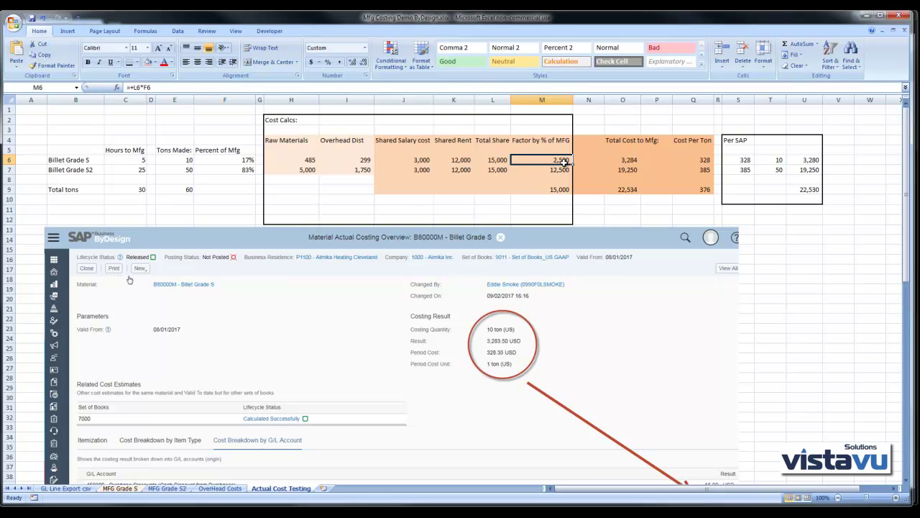
{"action": "left_click", "coordinate": [532, 171]}
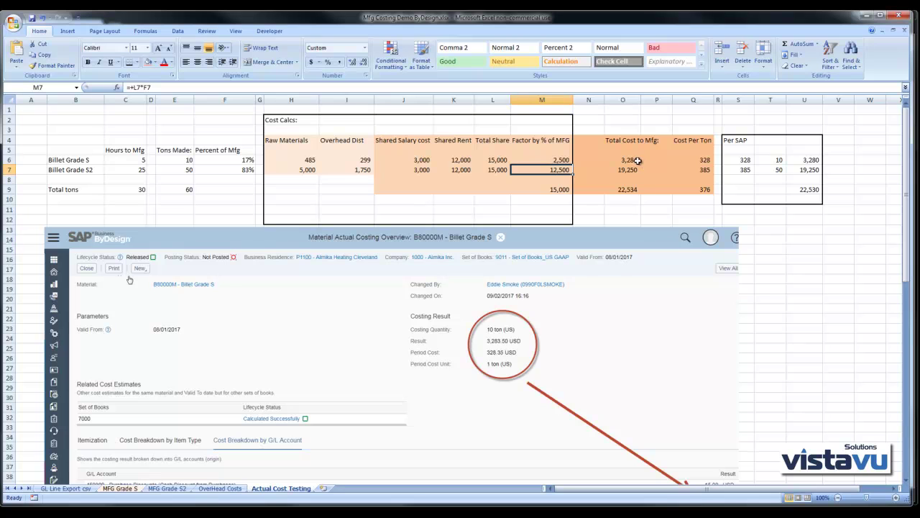
{"action": "left_click_drag", "start_coordinate": [638, 160], "coordinate": [640, 171]}
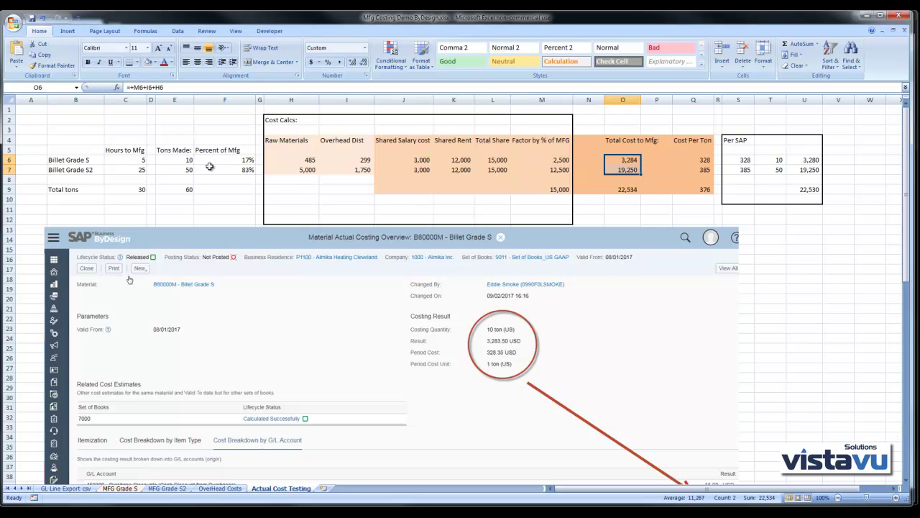
Compare the calculated Cost Per Ton of Billet Grade S and S2 with the corresponding Per SAP values
{"action": "left_click", "coordinate": [691, 161]}
{"action": "left_click", "coordinate": [693, 169]}
{"action": "left_click", "coordinate": [689, 161]}
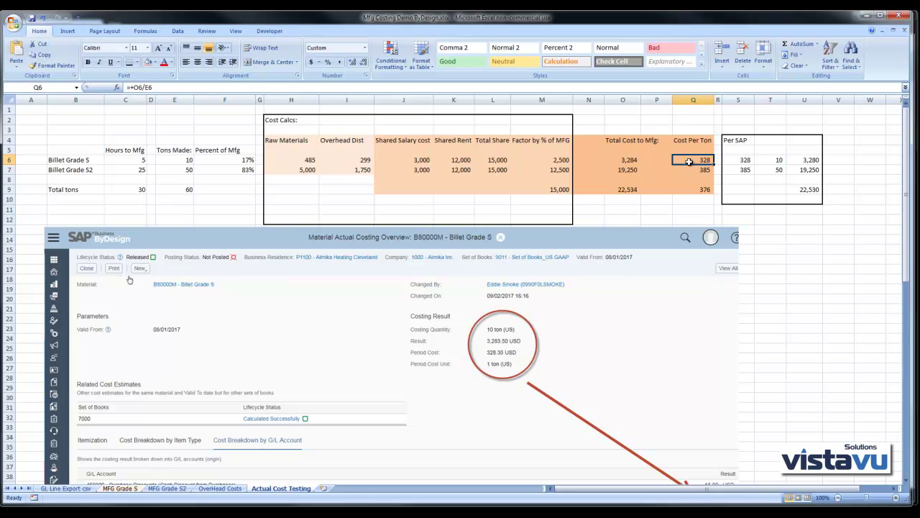
{"action": "left_click", "coordinate": [692, 170]}
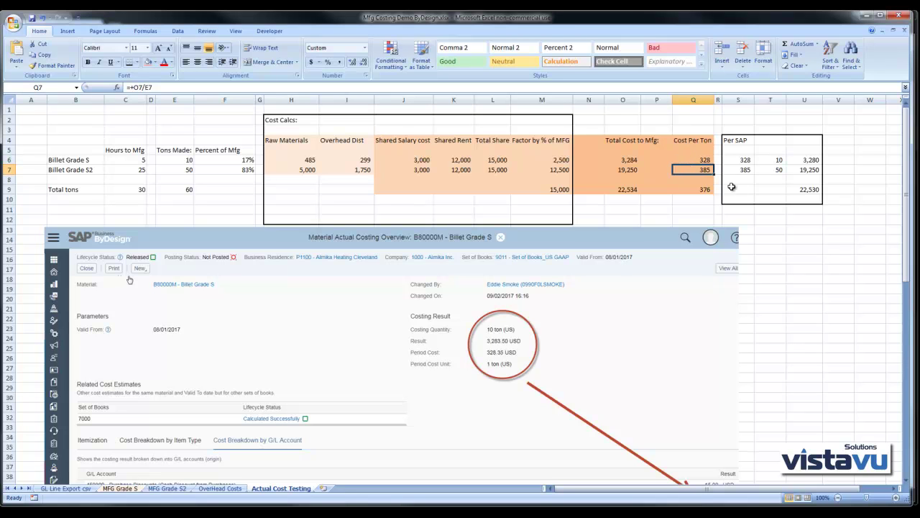
{"action": "left_click", "coordinate": [745, 160]}
{"action": "left_click", "coordinate": [744, 171]}
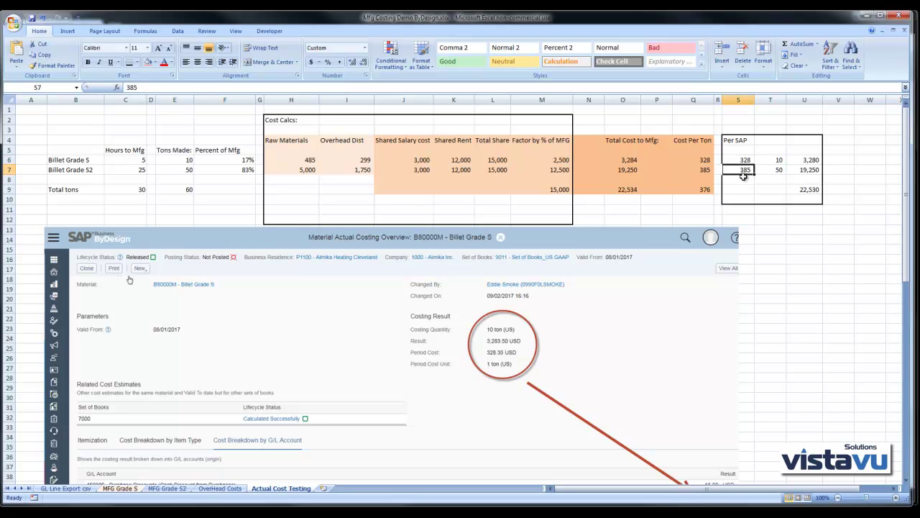
{"action": "left_click", "coordinate": [691, 161]}
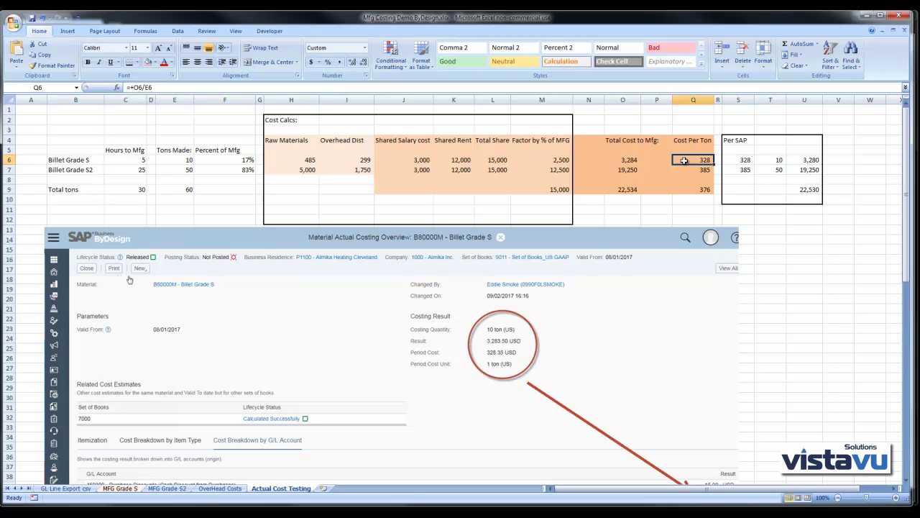
From Billet Grade S's raw materials cell, go to the GL Line Export csv sheet and filter Comment to only Material Cost Grade S2
{"action": "left_click", "coordinate": [291, 160]}
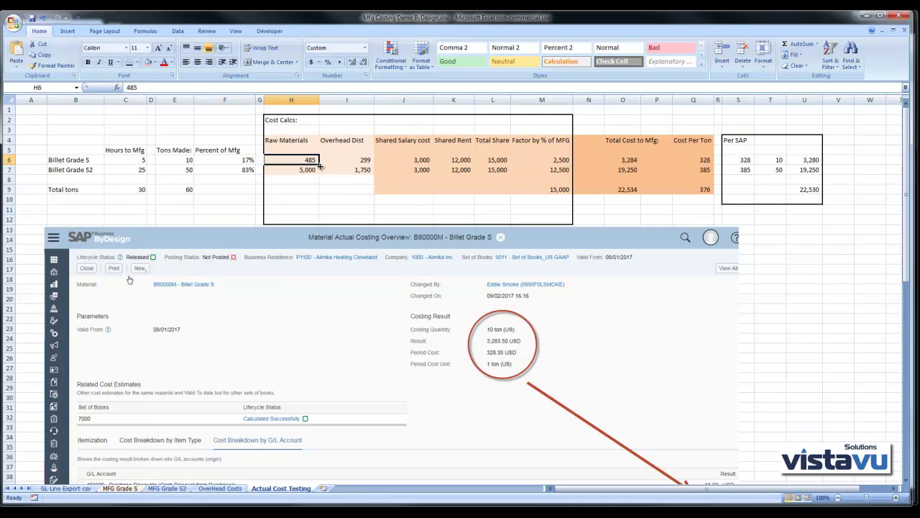
{"action": "left_click", "coordinate": [82, 487]}
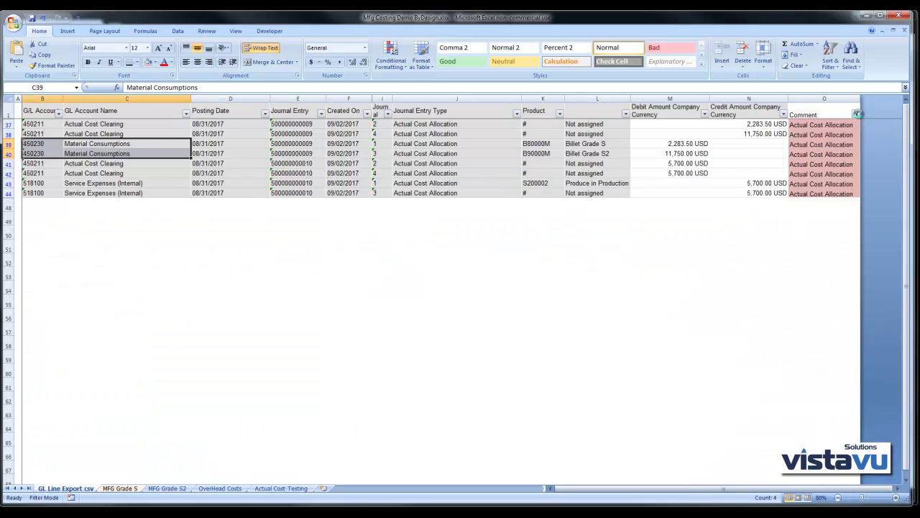
{"action": "left_click", "coordinate": [856, 114]}
{"action": "left_click", "coordinate": [782, 201]}
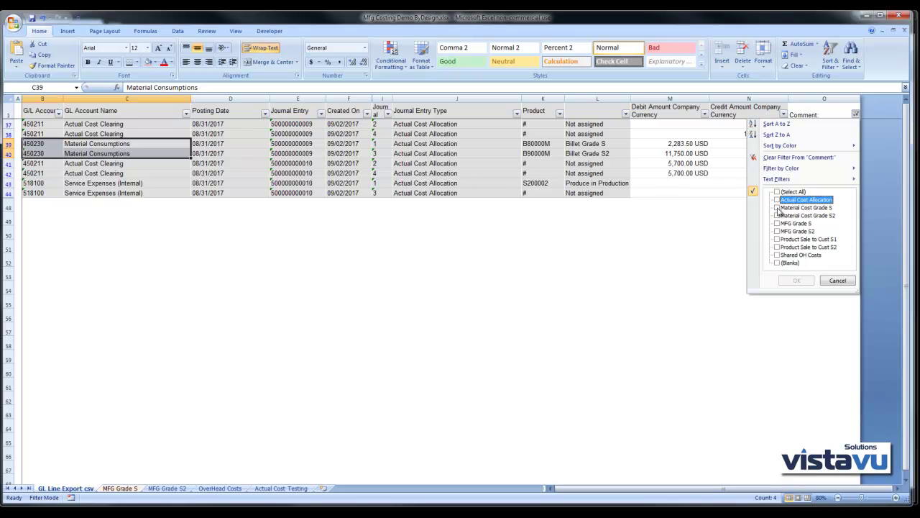
{"action": "left_click", "coordinate": [778, 216]}
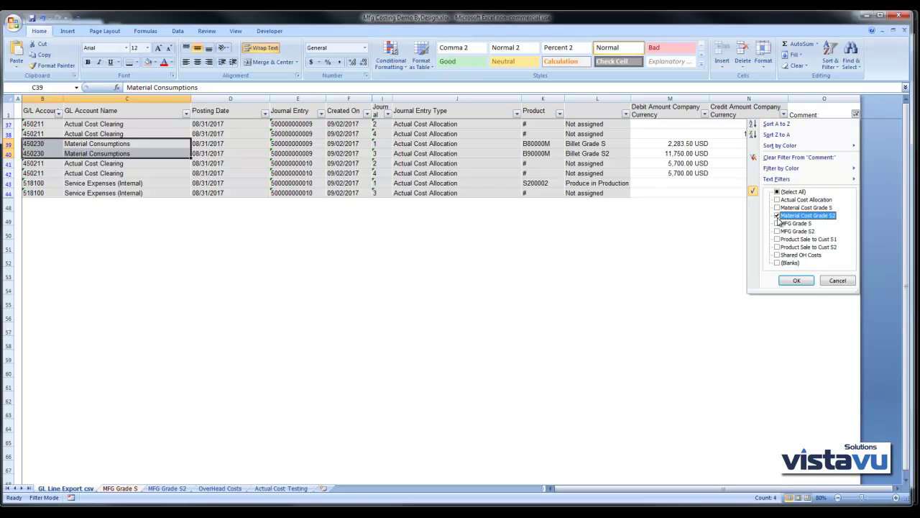
{"action": "left_click", "coordinate": [800, 281]}
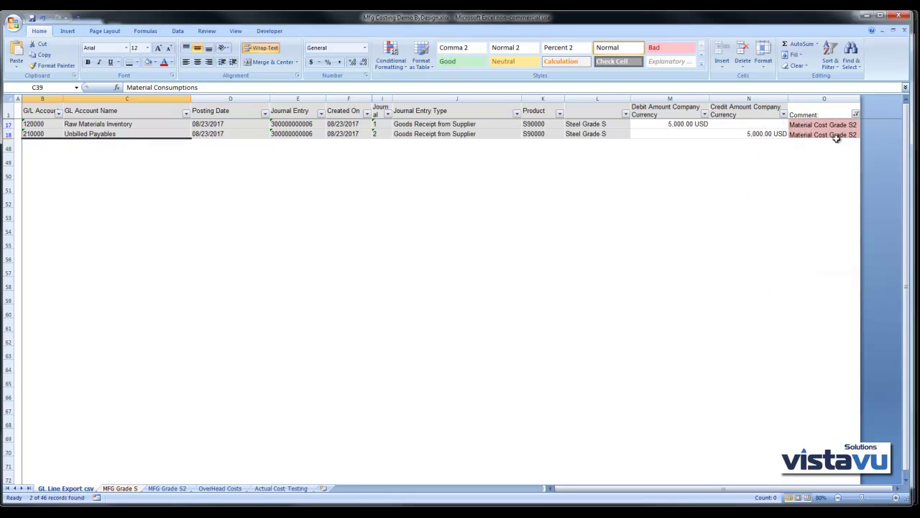
Change the Comment filter to only Material Cost Grade S, then highlight the goods receipt rows 9–10 and cash disbursement rows 6–8
{"action": "left_click", "coordinate": [855, 114]}
{"action": "left_click", "coordinate": [777, 207]}
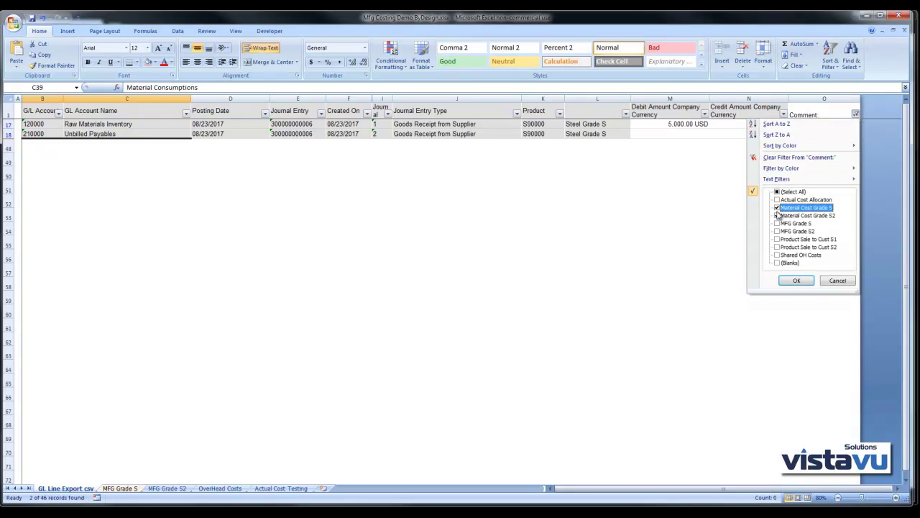
{"action": "left_click", "coordinate": [777, 215]}
{"action": "left_click", "coordinate": [802, 283]}
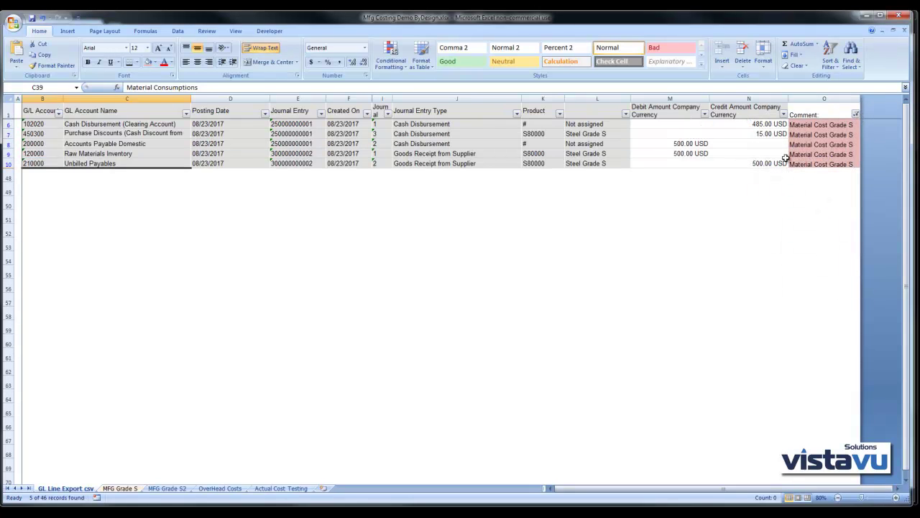
{"action": "left_click_drag", "start_coordinate": [8, 154], "coordinate": [9, 164]}
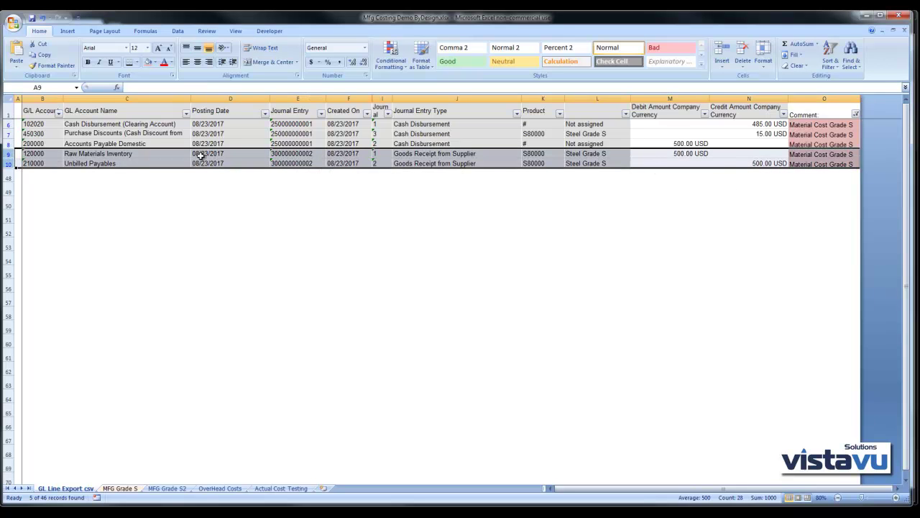
{"action": "left_click_drag", "start_coordinate": [9, 125], "coordinate": [6, 143]}
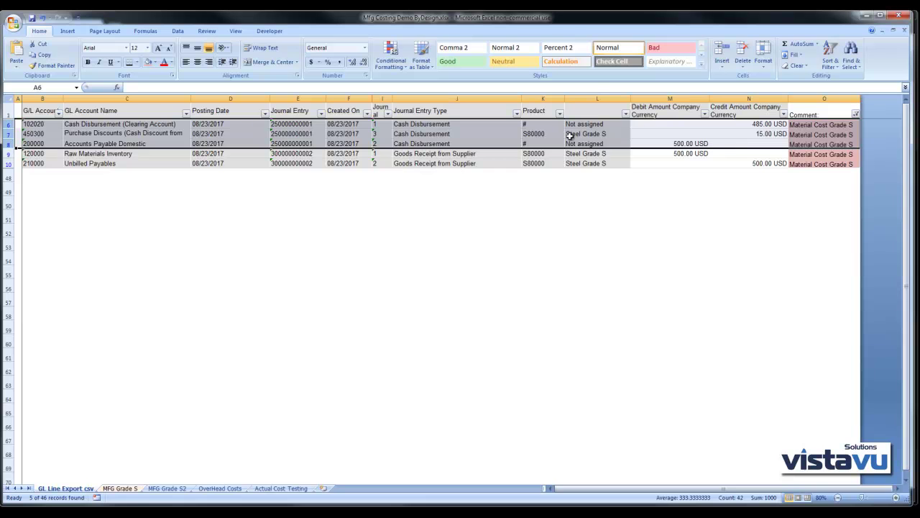
Return to the Actual Cost Testing sheet and compare its cost table with the embedded SAP costing overviews for Billet Grade S and S2
{"action": "left_click", "coordinate": [285, 492]}
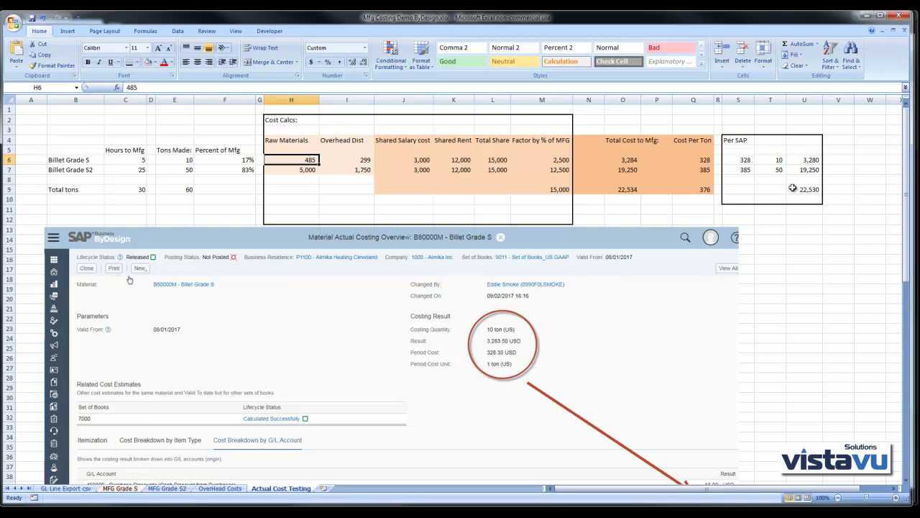
{"action": "scroll", "coordinate": [801, 200], "scroll_direction": "down", "scroll_amount": 1}
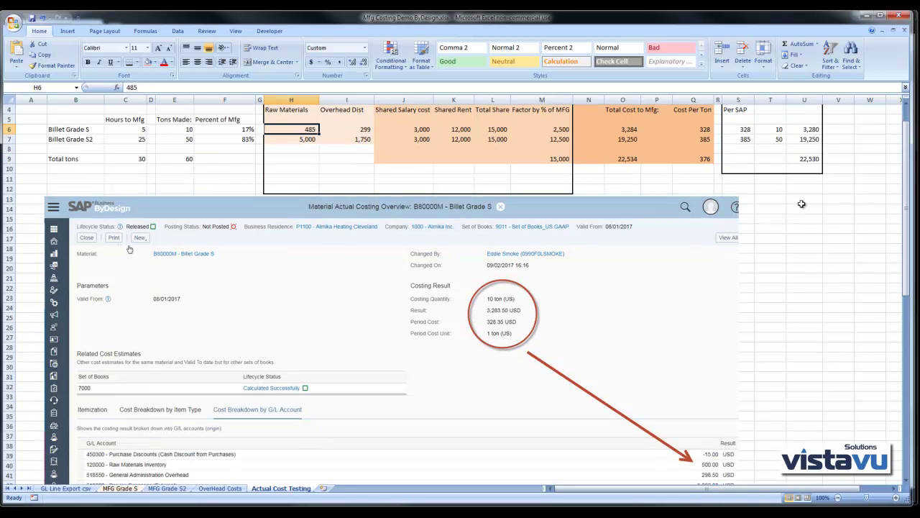
{"action": "scroll", "coordinate": [802, 205], "scroll_direction": "down", "scroll_amount": 2}
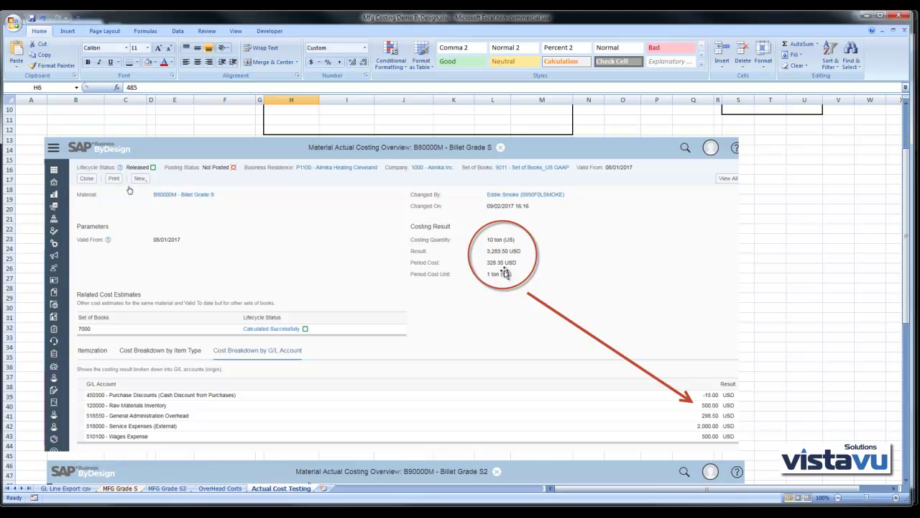
{"action": "scroll", "coordinate": [737, 212], "scroll_direction": "up", "scroll_amount": 2}
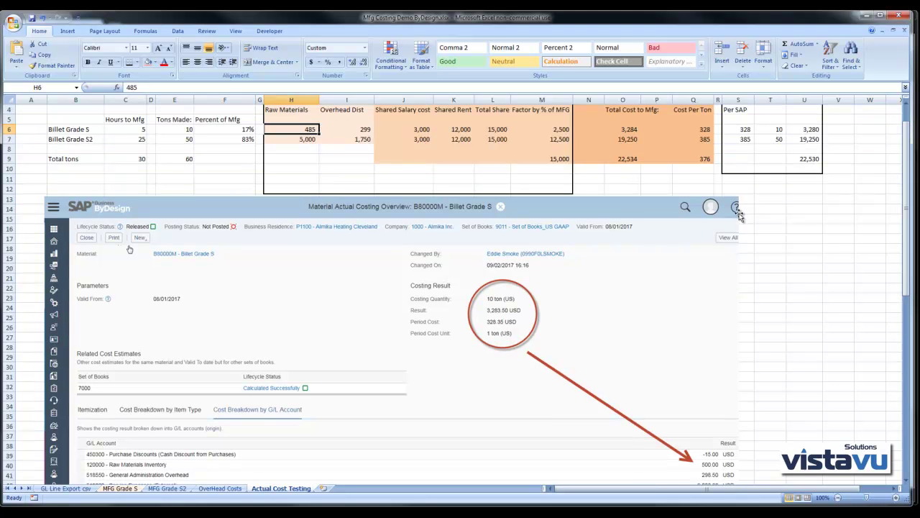
{"action": "scroll", "coordinate": [764, 178], "scroll_direction": "down", "scroll_amount": 9}
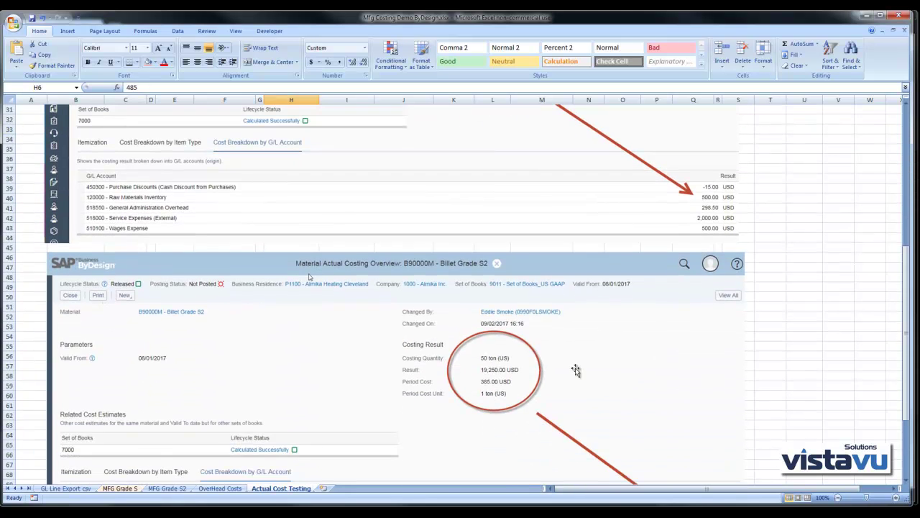
{"action": "scroll", "coordinate": [504, 386], "scroll_direction": "up", "scroll_amount": 10}
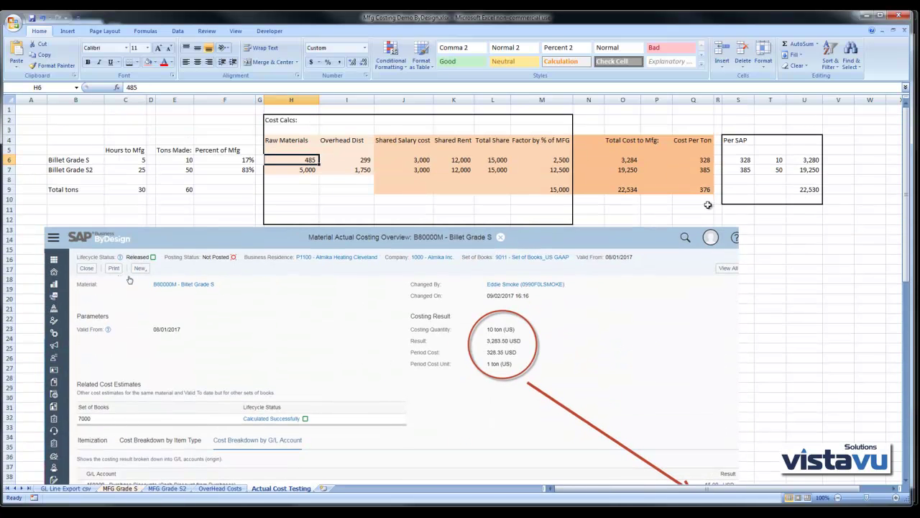
Switch to SAP Business ByDesign in the browser and open Material Actual Costing under Inventory Valuation
{"action": "left_click_drag", "start_coordinate": [660, 21], "coordinate": [36, 44]}
{"action": "left_click", "coordinate": [15, 44]}
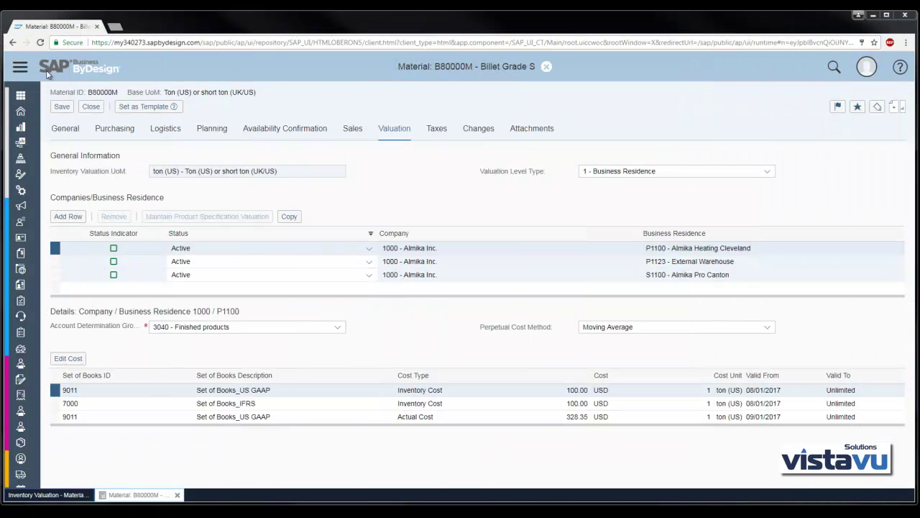
{"action": "left_click", "coordinate": [16, 69]}
{"action": "mouse_move", "coordinate": [59, 219]}
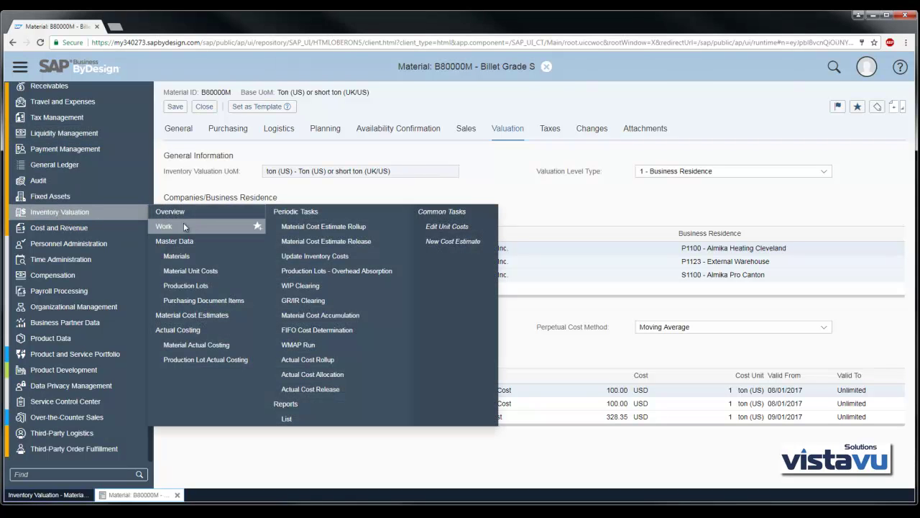
{"action": "left_click", "coordinate": [199, 345]}
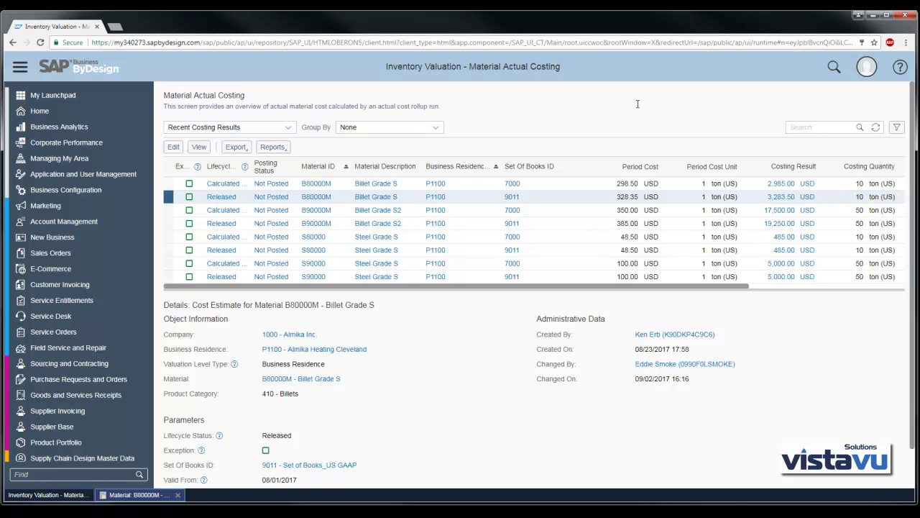
View the released actual costing of B80000M Billet Grade S for set of books 9011 and examine its costing result and itemization
{"action": "left_click", "coordinate": [371, 197]}
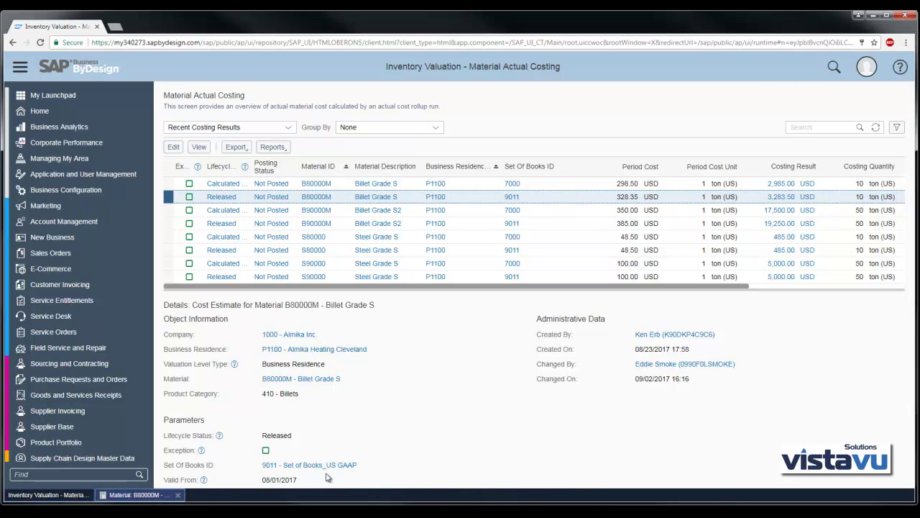
{"action": "left_click", "coordinate": [199, 147]}
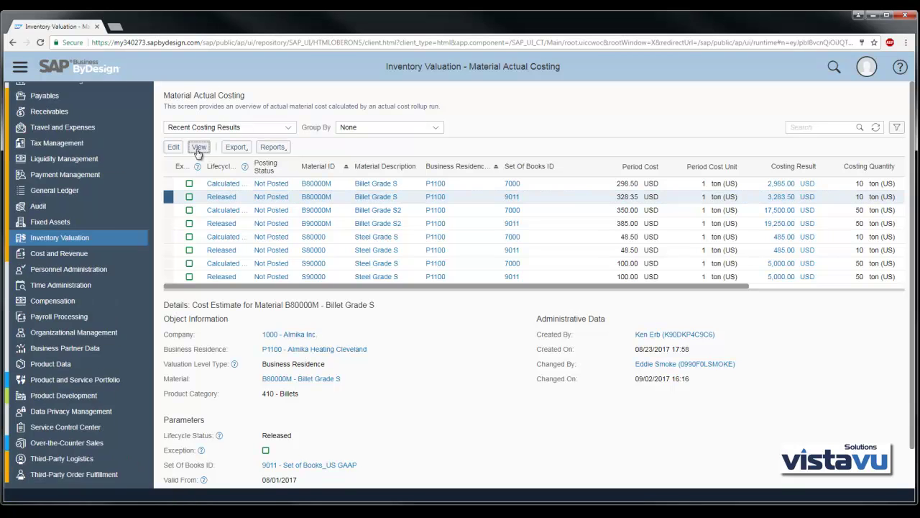
{"action": "scroll", "coordinate": [457, 296], "scroll_direction": "down", "scroll_amount": 3}
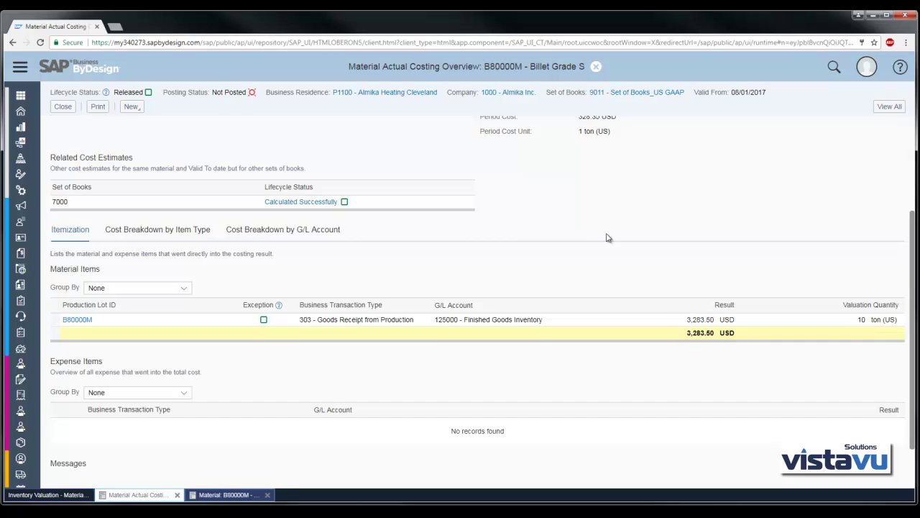
{"action": "scroll", "coordinate": [612, 243], "scroll_direction": "up", "scroll_amount": 3}
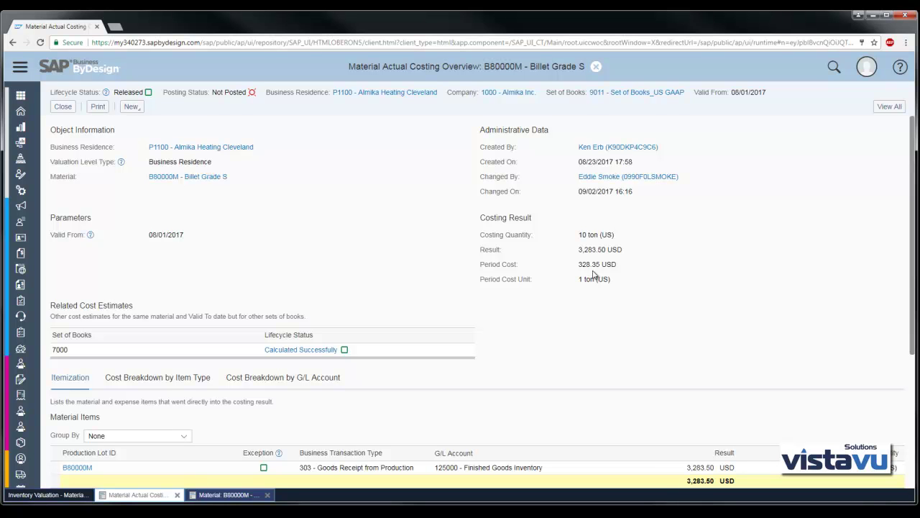
{"action": "scroll", "coordinate": [687, 284], "scroll_direction": "down", "scroll_amount": 2}
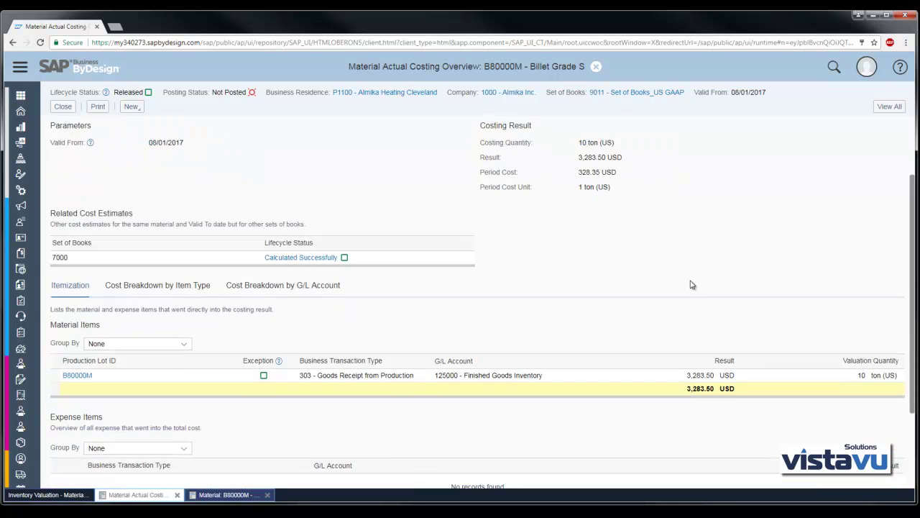
Examine the cost breakdown by item type, highlighting the overhead and service items, and open the breakdown by G/L account
{"action": "left_click", "coordinate": [179, 231]}
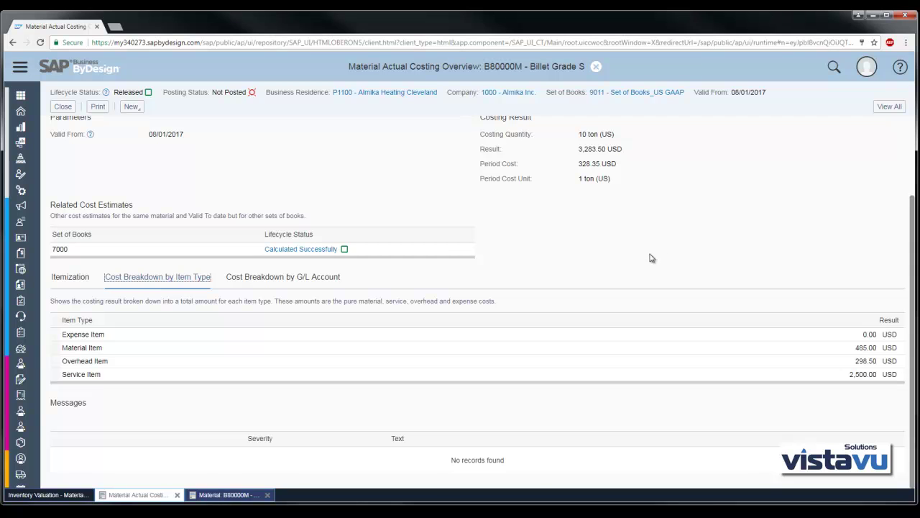
{"action": "left_click", "coordinate": [59, 360]}
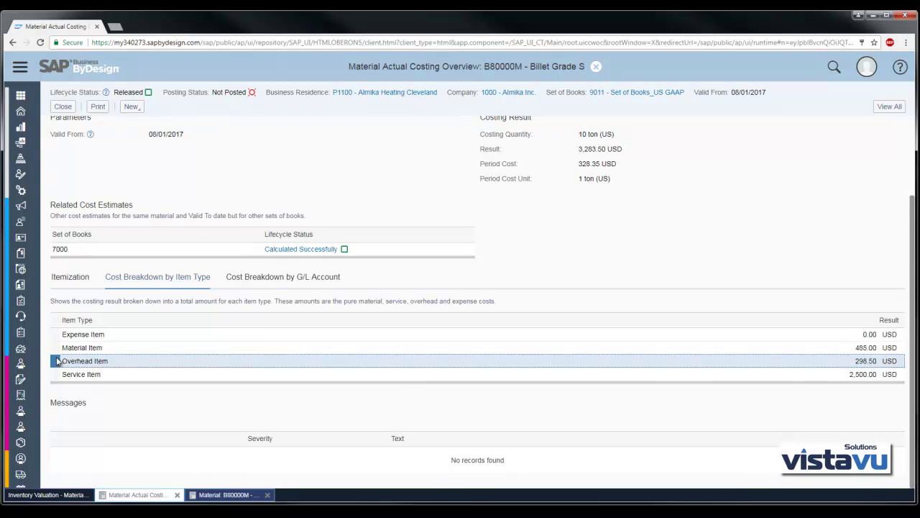
{"action": "left_click", "coordinate": [56, 378]}
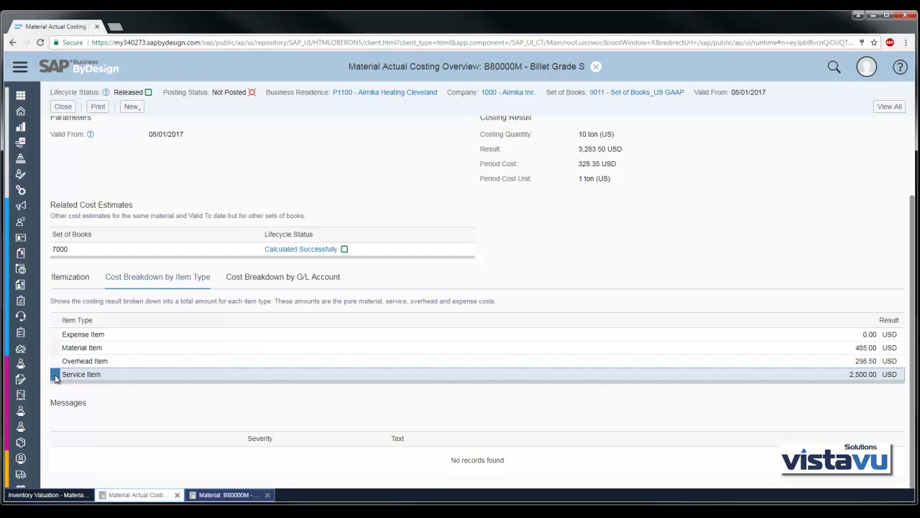
{"action": "left_click", "coordinate": [276, 279]}
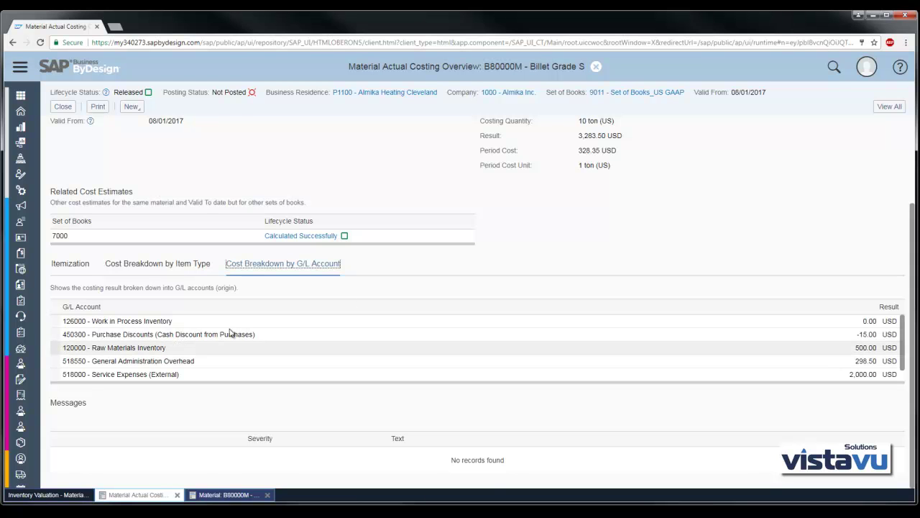
Open the full details of the Billet Grade S actual costing and expand every level of its cost object hierarchy
{"action": "scroll", "coordinate": [422, 302], "scroll_direction": "up", "scroll_amount": 2}
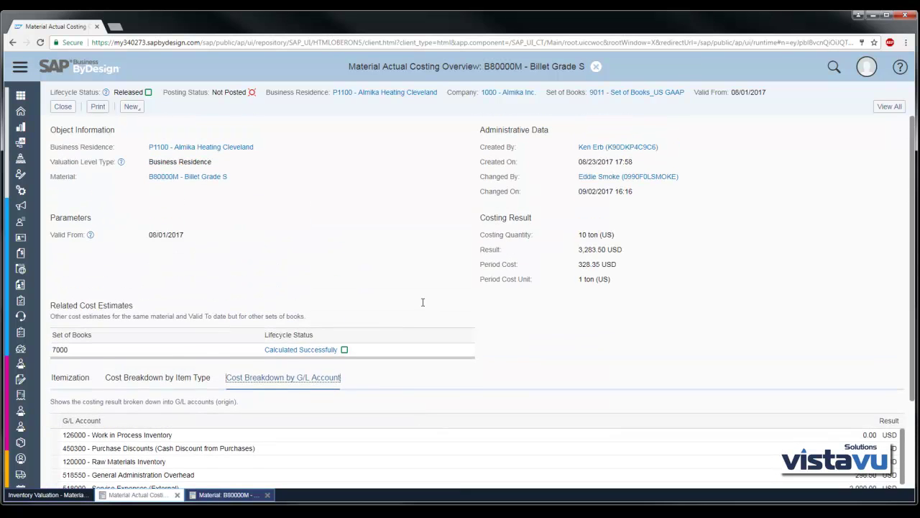
{"action": "left_click", "coordinate": [889, 107]}
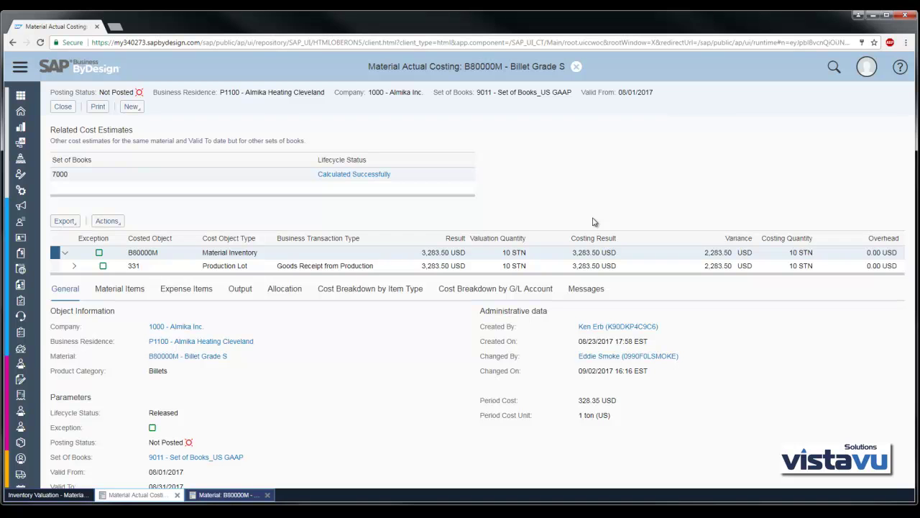
{"action": "left_click", "coordinate": [106, 221]}
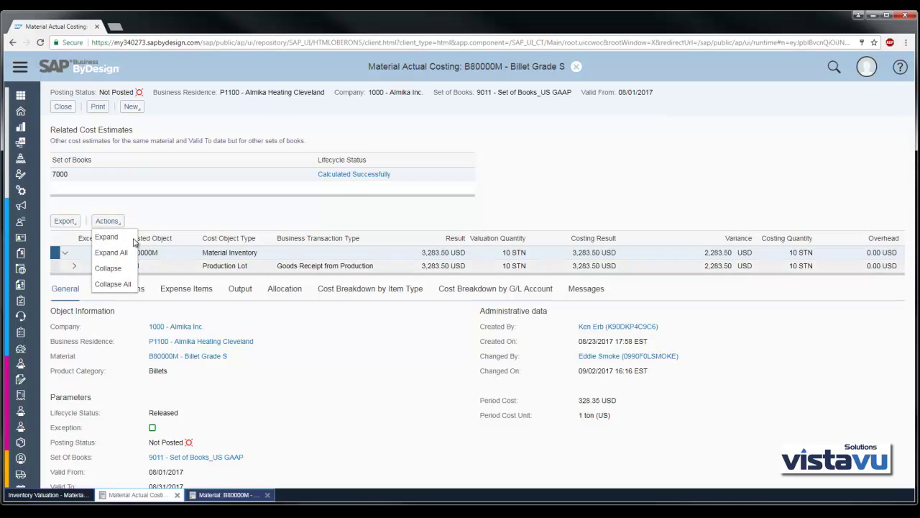
{"action": "left_click", "coordinate": [111, 253]}
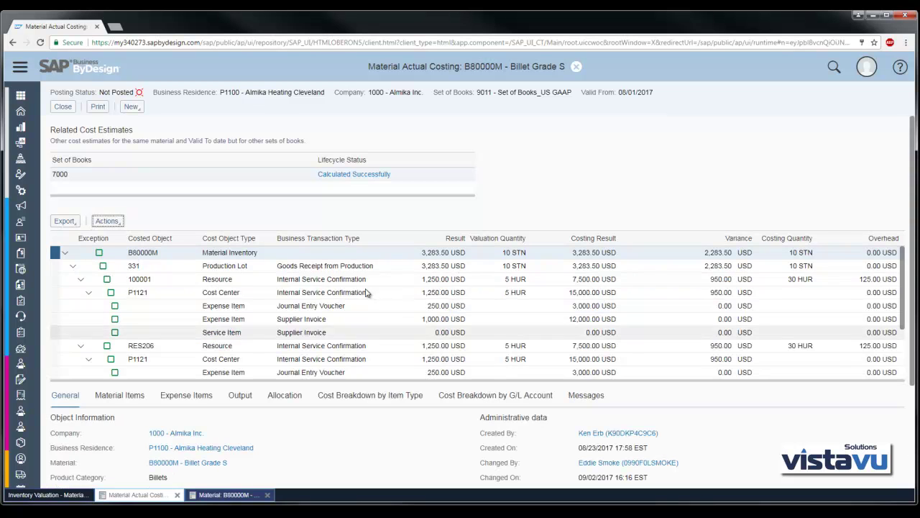
Enlarge the cost object table, examine the resource, cost center and material postings for production lot 331, and close the costing document
{"action": "left_click_drag", "start_coordinate": [388, 381], "coordinate": [387, 440]}
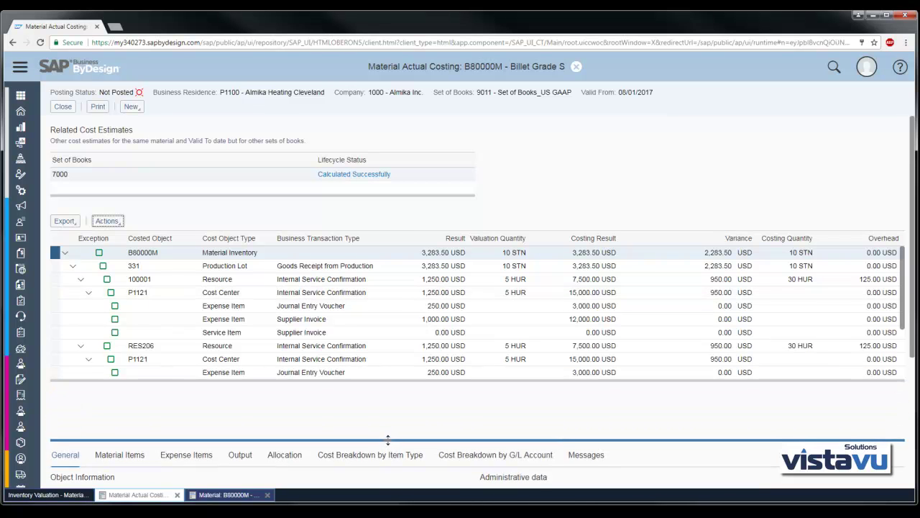
{"action": "scroll", "coordinate": [421, 436], "scroll_direction": "down", "scroll_amount": 1}
{"action": "scroll", "coordinate": [439, 441], "scroll_direction": "down", "scroll_amount": 3}
{"action": "scroll", "coordinate": [521, 297], "scroll_direction": "up", "scroll_amount": 1}
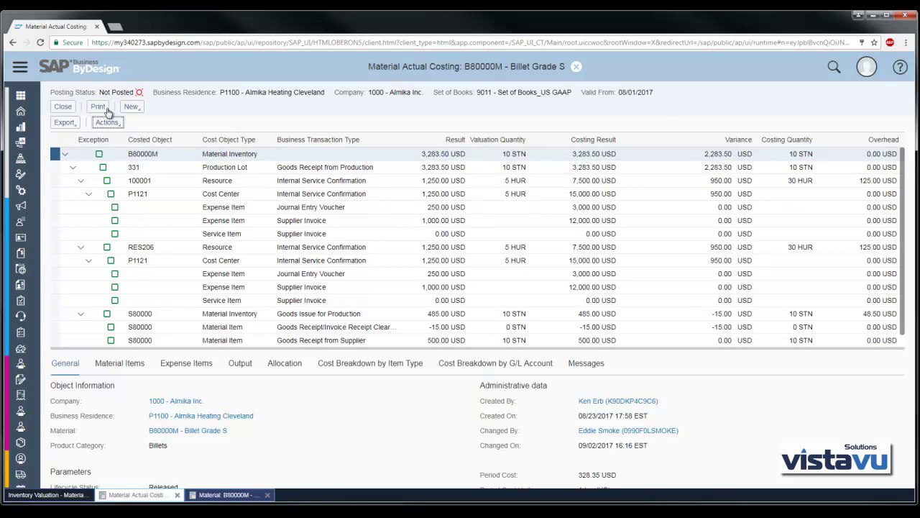
{"action": "left_click", "coordinate": [69, 110]}
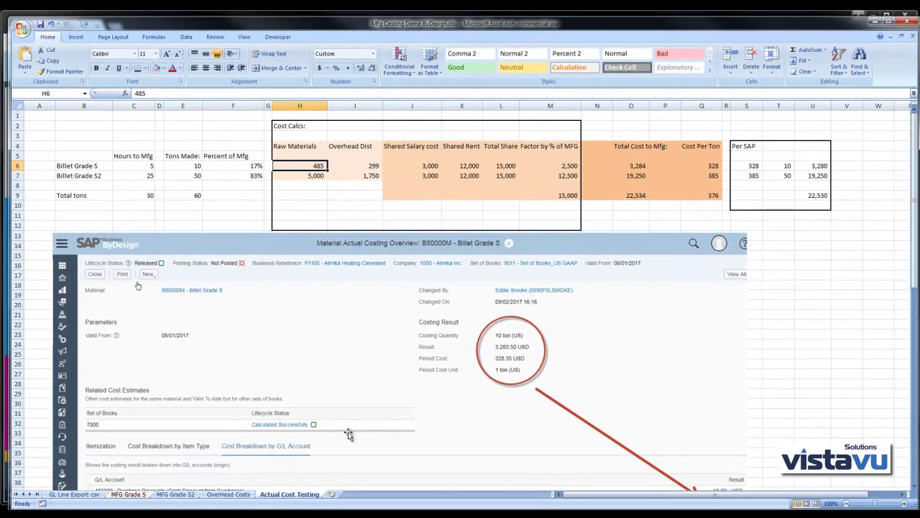
Switch to the Excel costing workbook and review the MFG Grade S sheet from the production journal entry back towards its beginning
{"action": "left_click", "coordinate": [142, 494]}
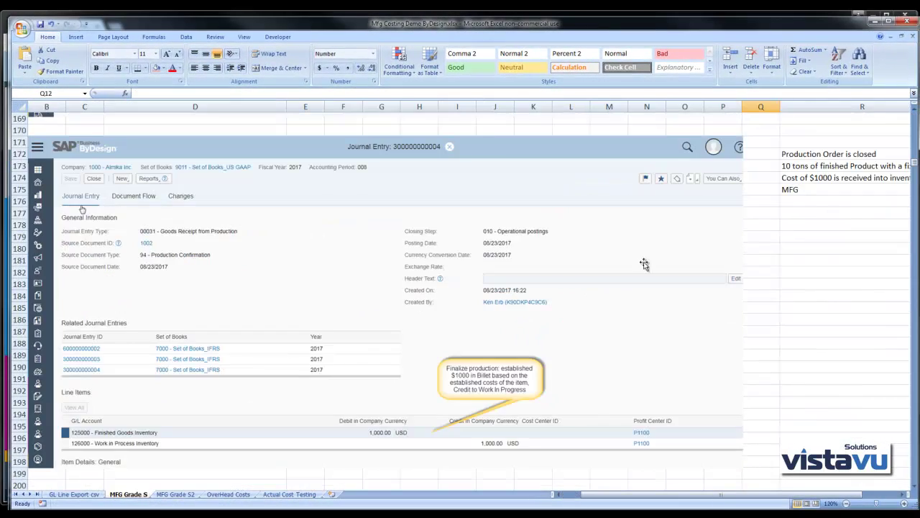
{"action": "scroll", "coordinate": [644, 263], "scroll_direction": "up", "scroll_amount": 20}
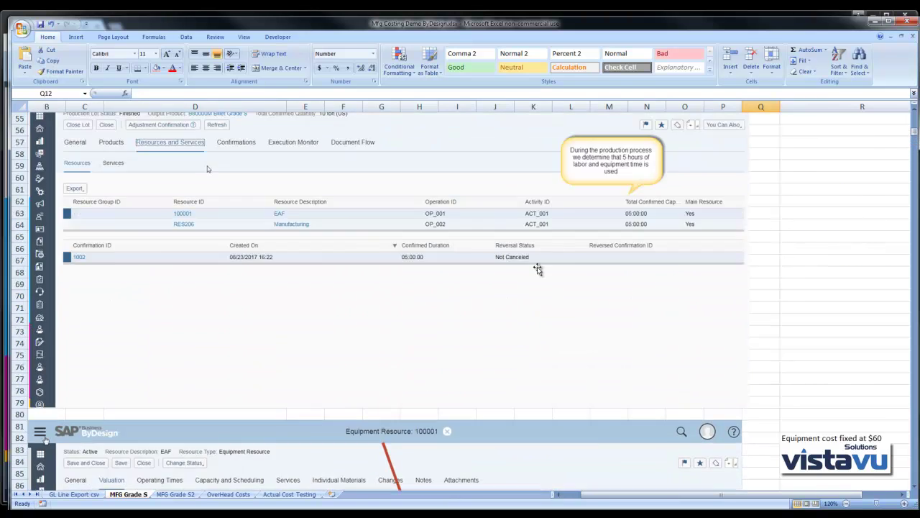
{"action": "scroll", "coordinate": [536, 269], "scroll_direction": "up", "scroll_amount": 18}
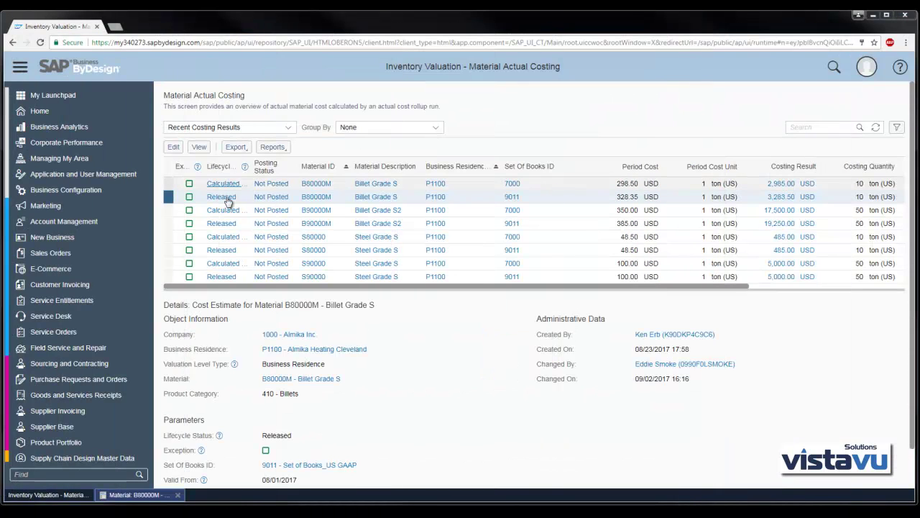
Return to SAP Business ByDesign, open material B80000M's full valuation data, and select the Actual Cost row for set of books 9011
{"action": "left_click", "coordinate": [315, 198]}
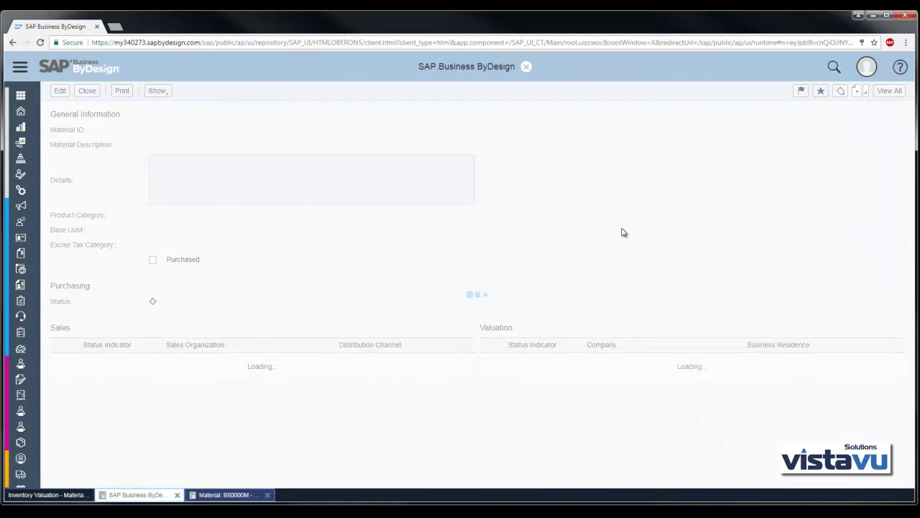
{"action": "left_click", "coordinate": [889, 107]}
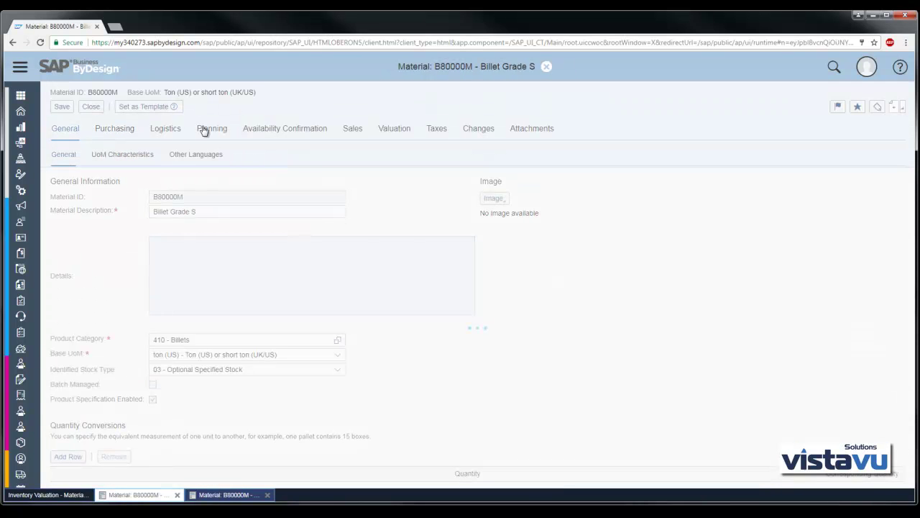
{"action": "left_click", "coordinate": [395, 130]}
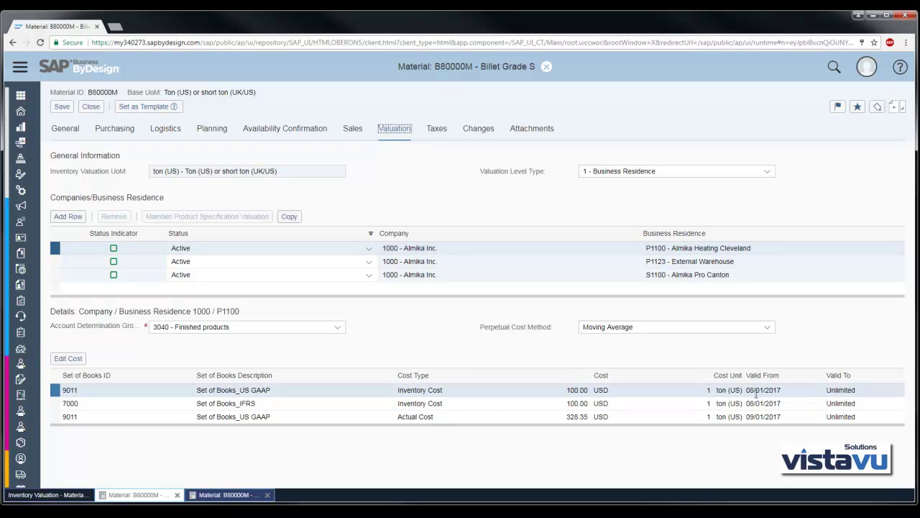
{"action": "left_click", "coordinate": [55, 419]}
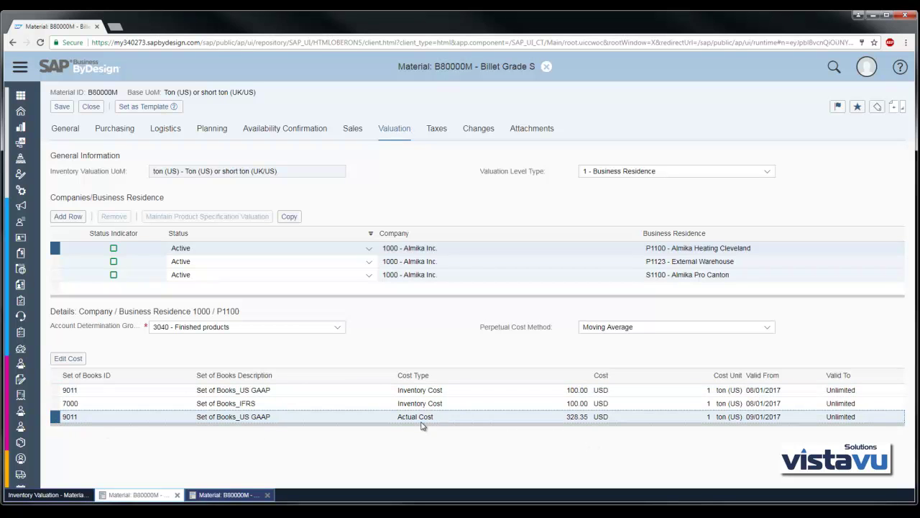